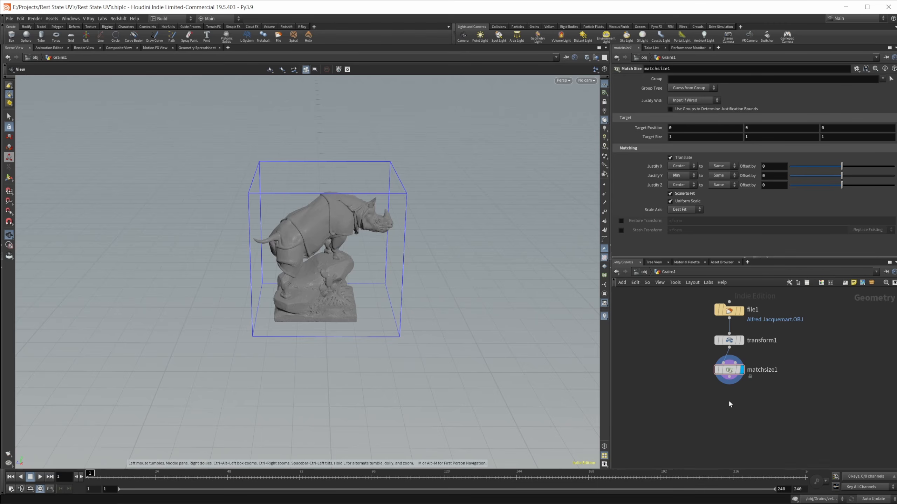
Step: Review the parameters of the transform1 and matchsize1 nodes that prepare the rhino model
middle_click_drag(729, 395, 725, 374)
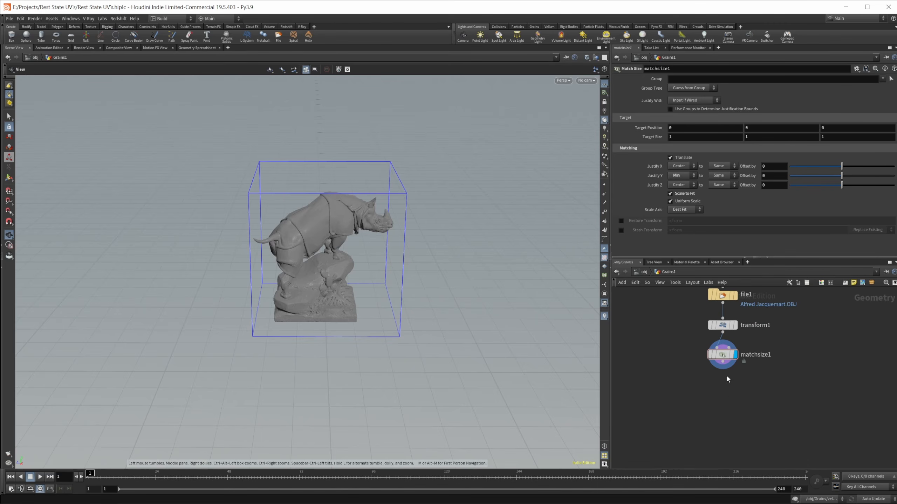
left_click(723, 323)
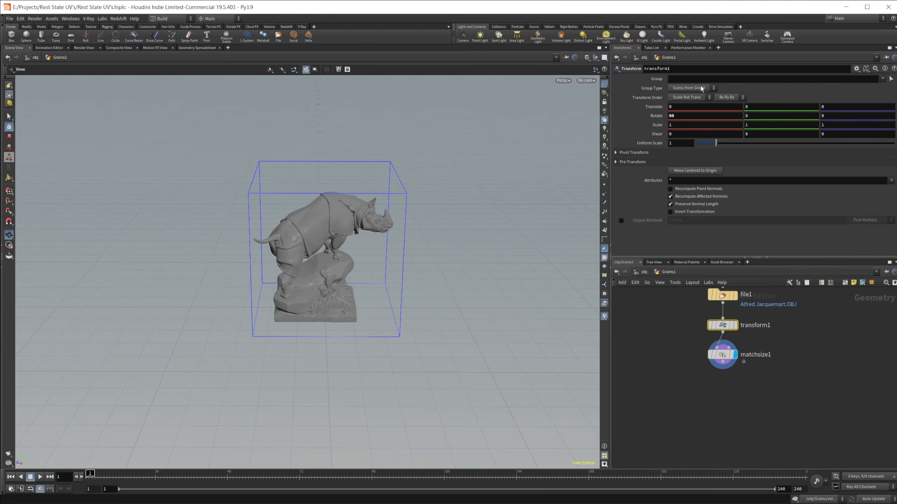
left_click(722, 354)
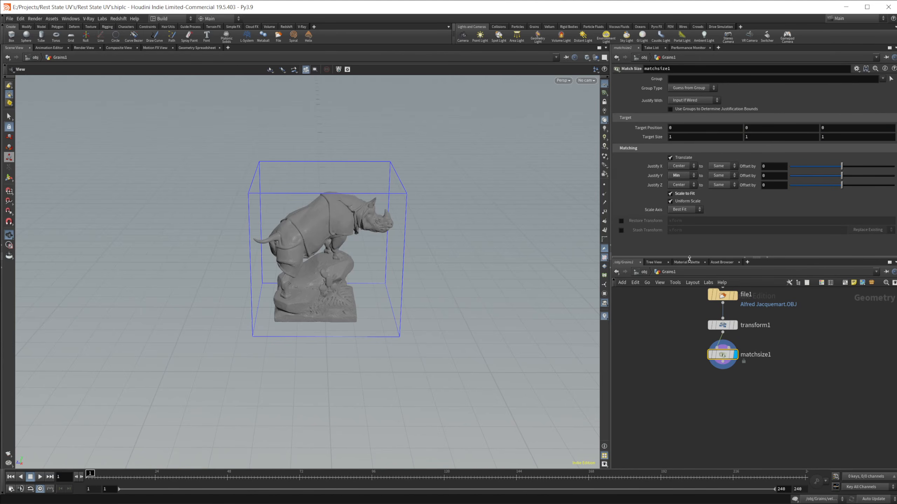
middle_click_drag(707, 395, 708, 393)
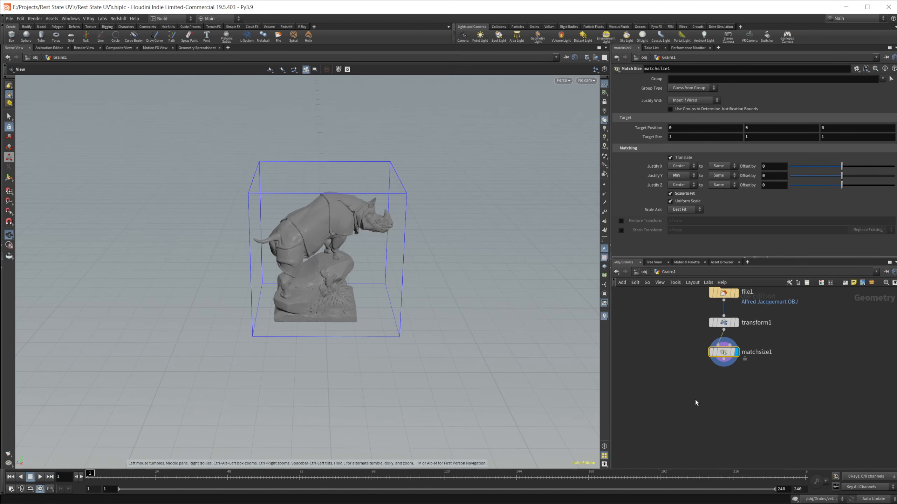
Step: Add a Grain Source node below matchsize1, connect it to matchsize1's output and display it
scroll(725, 386, "up", 1)
middle_click_drag(724, 386, 724, 354)
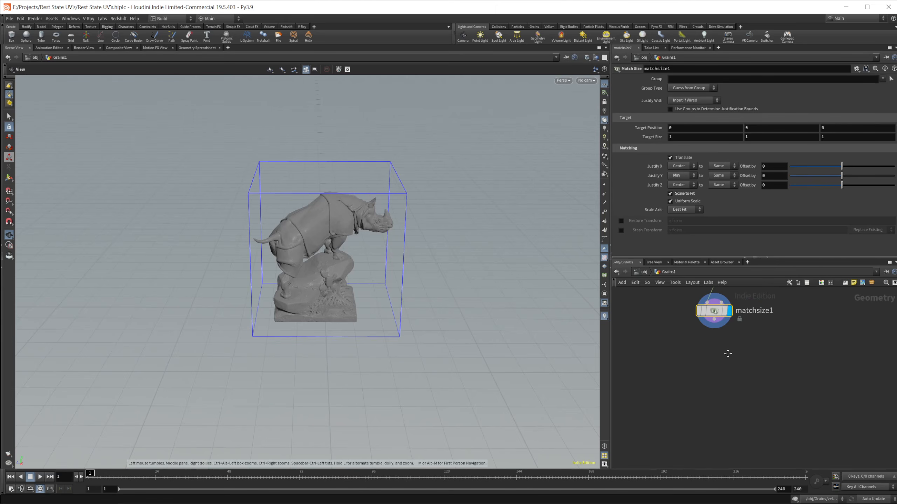
key("Tab")
type("grain")
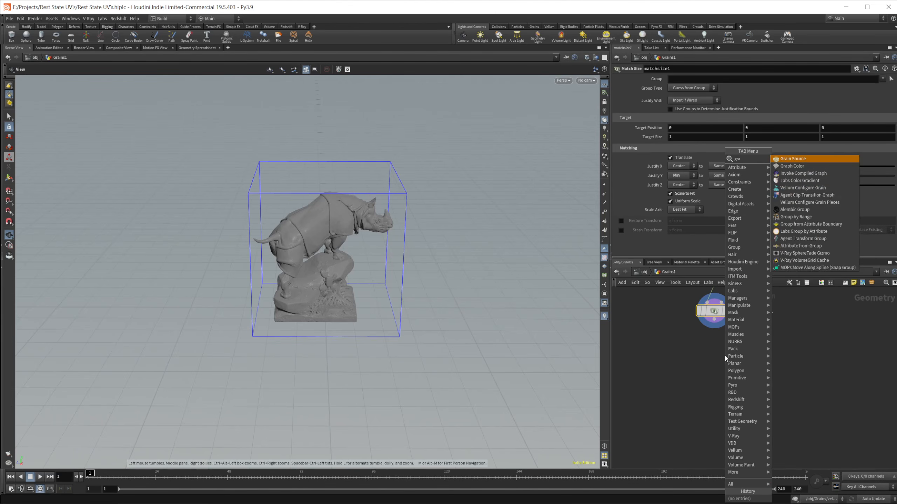
key("Return")
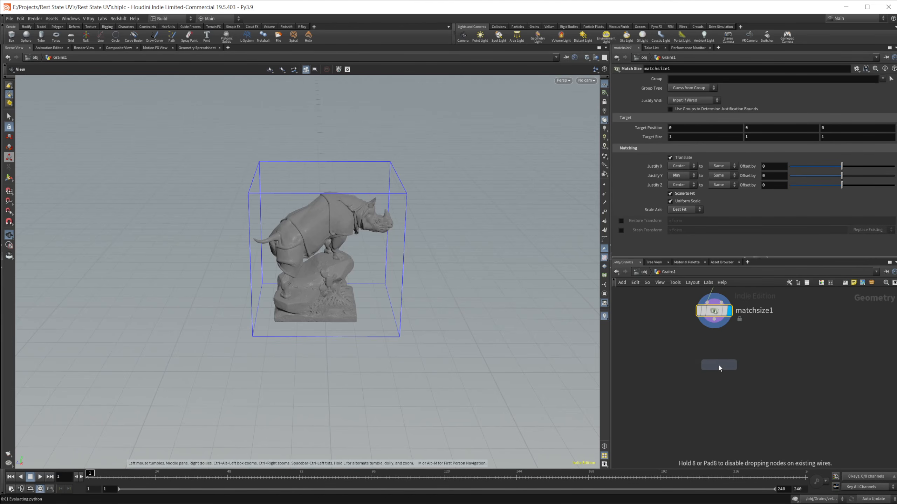
left_click(718, 364)
left_click(714, 320)
left_click(713, 355)
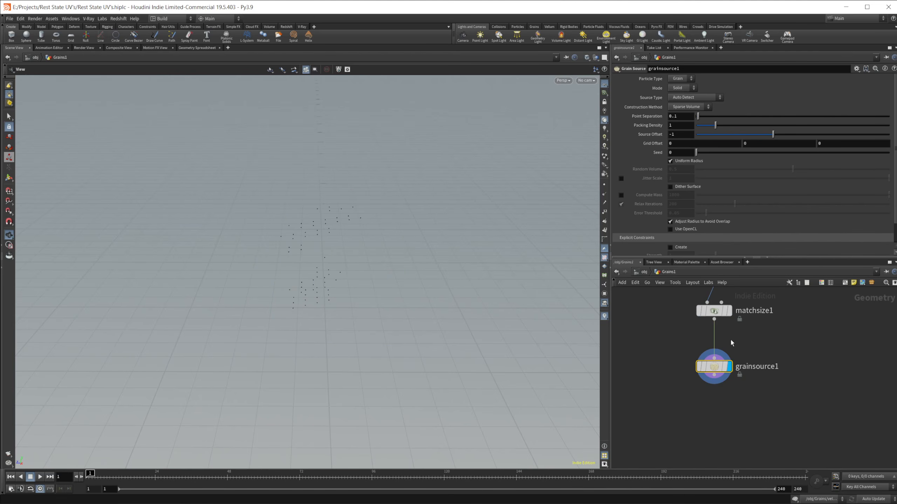
Step: Set the Grain Source's Point Separation to 0.015 and enable Jitter Scale at 1
left_click(685, 116)
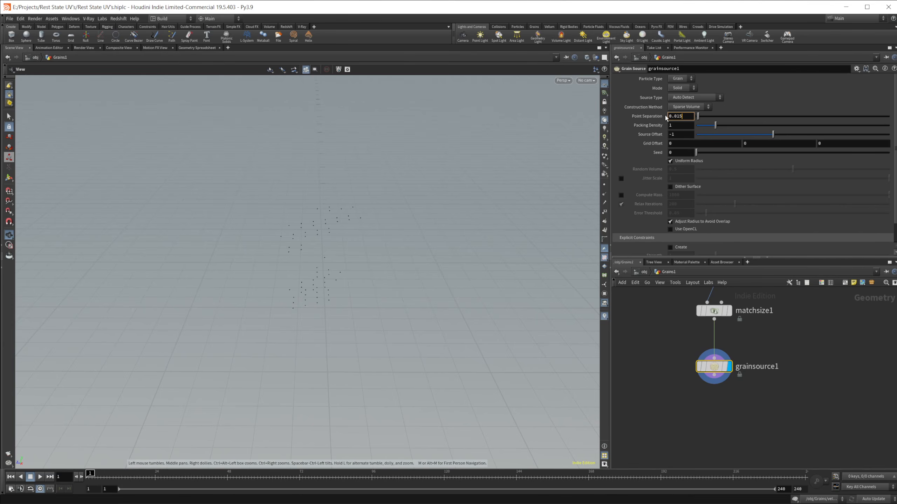
left_click(621, 179)
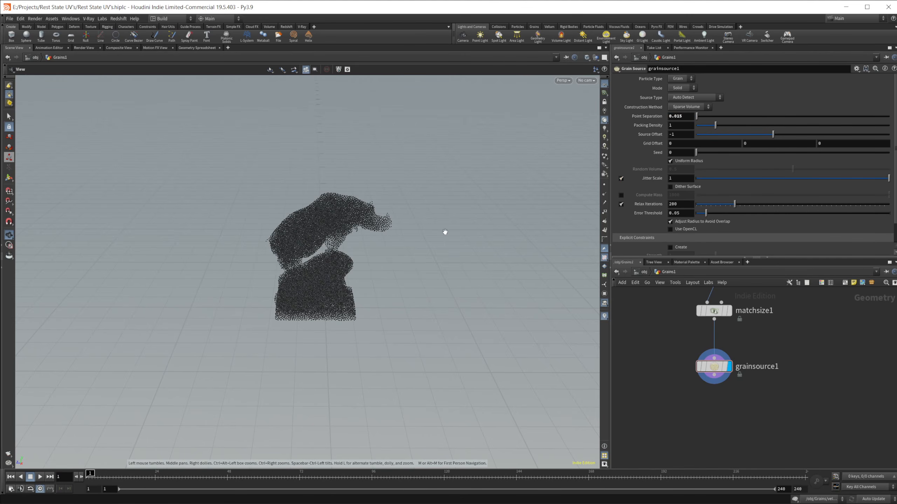
left_click_drag(313, 281, 300, 286)
right_click_drag(300, 286, 431, 234)
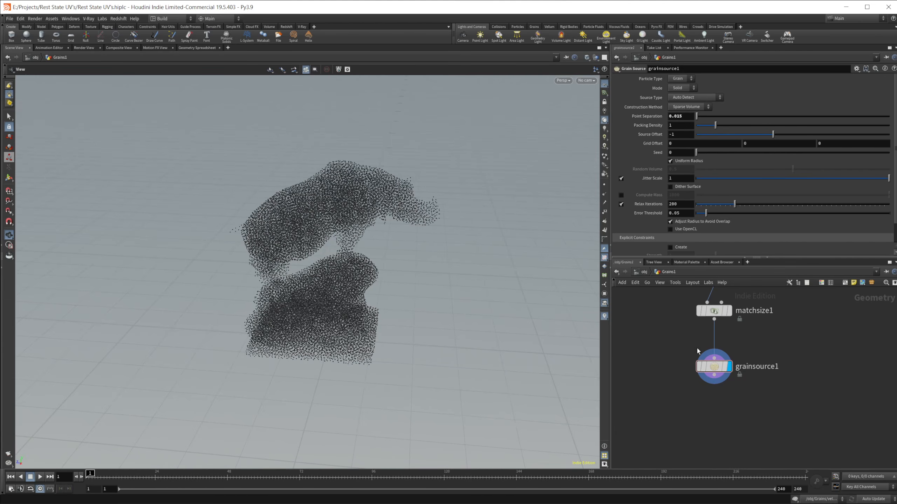
Step: Add a Vellum Configure Grain node connected after grainsource1 and display it
key("Tab")
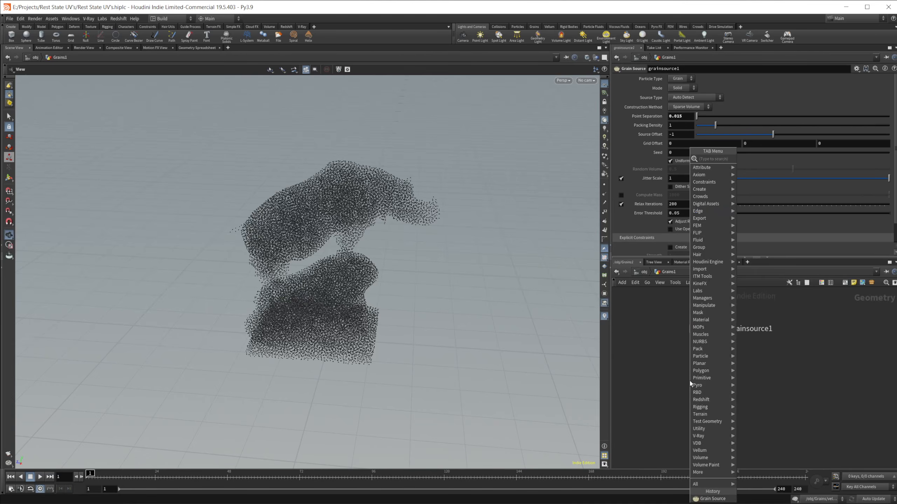
type("vell gr")
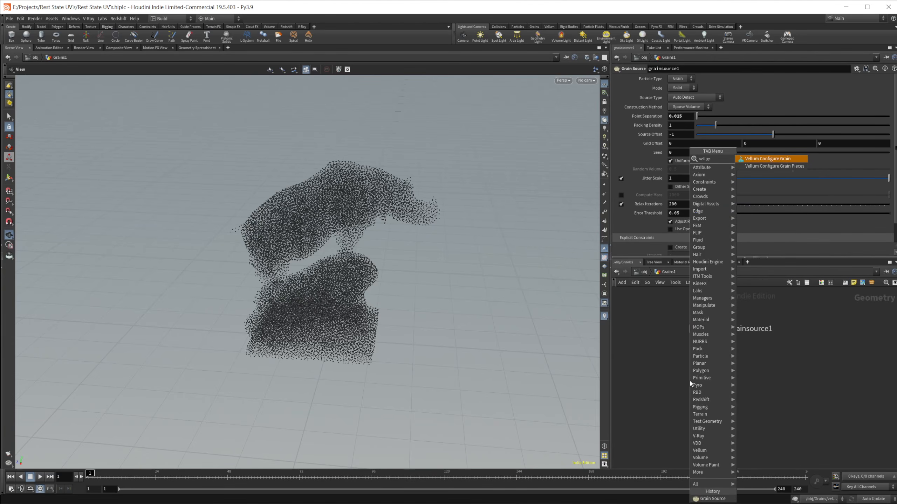
key("shift+Return")
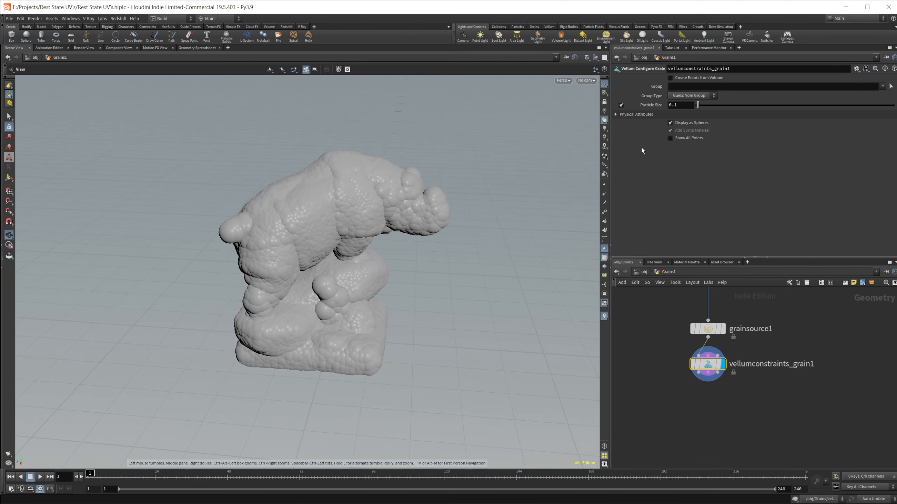
Step: Set the Vellum grain Particle Size to 0.01 and inspect the spheres on the rhino up close
left_click(680, 105)
key("Return")
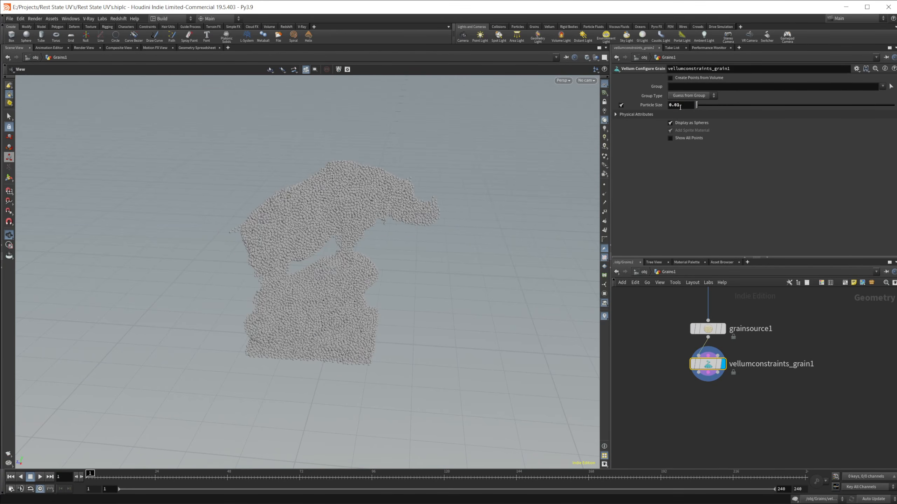
scroll(385, 212, "up", 6)
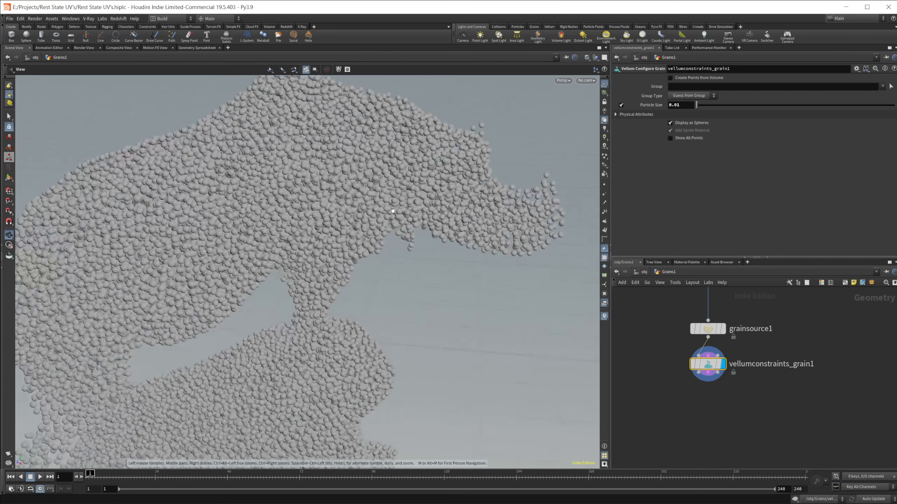
left_click_drag(380, 225, 410, 217)
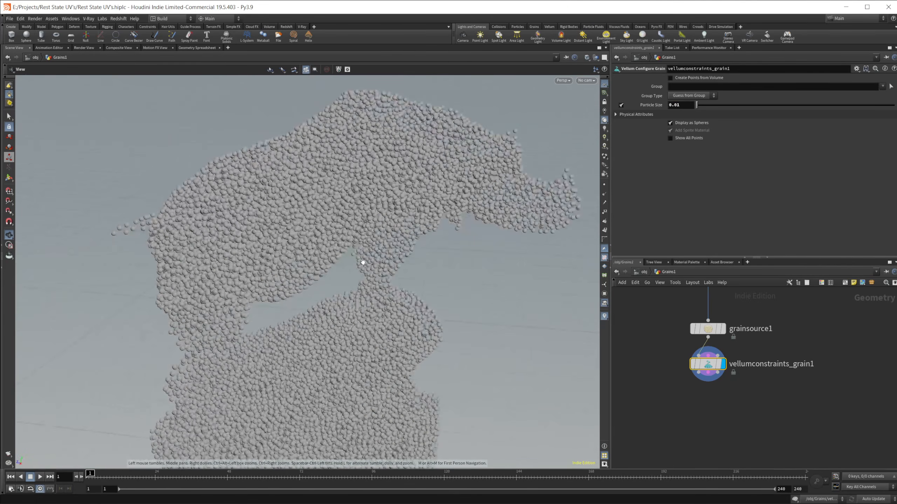
left_click_drag(363, 260, 362, 226)
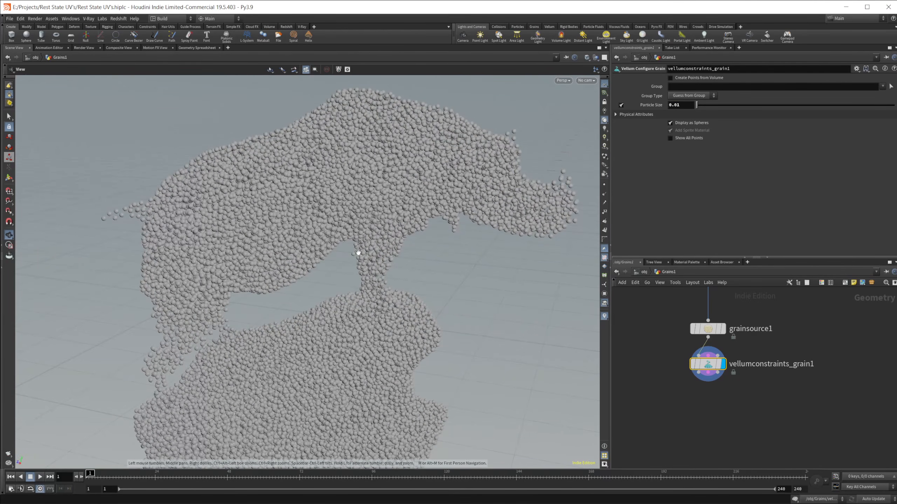
scroll(327, 343, "down", 5)
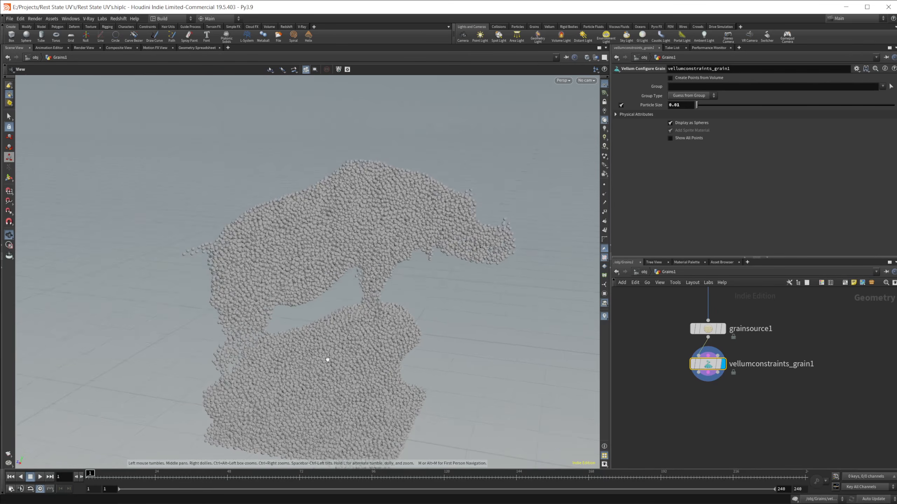
Step: Add a Vellum Solver connected to all outputs of vellumconstraints_grain1 and display it
key("Tab")
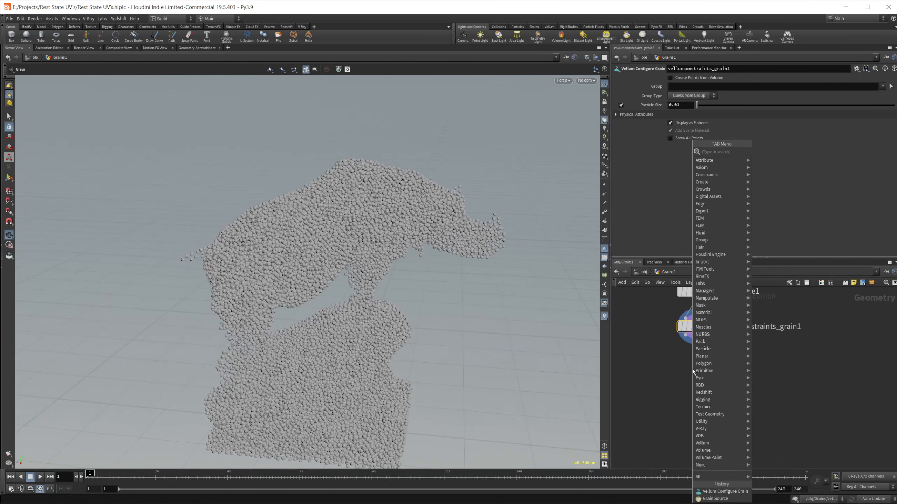
type("vell so")
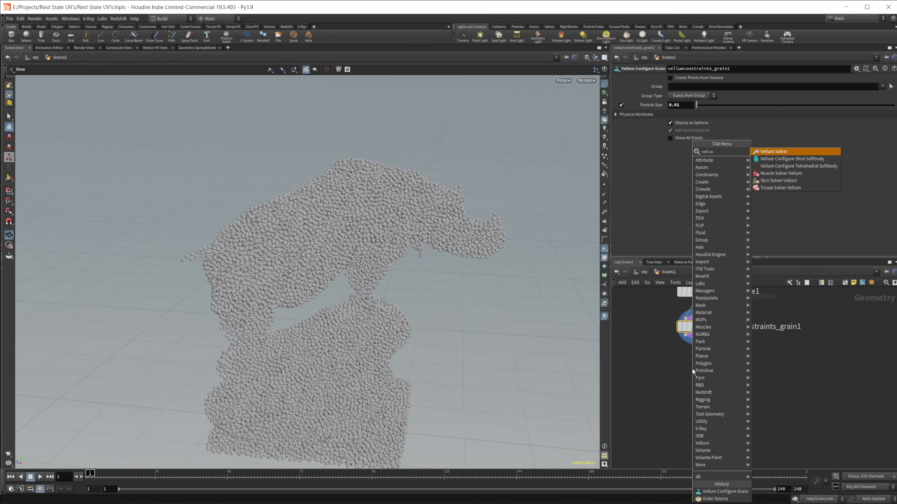
key("Return")
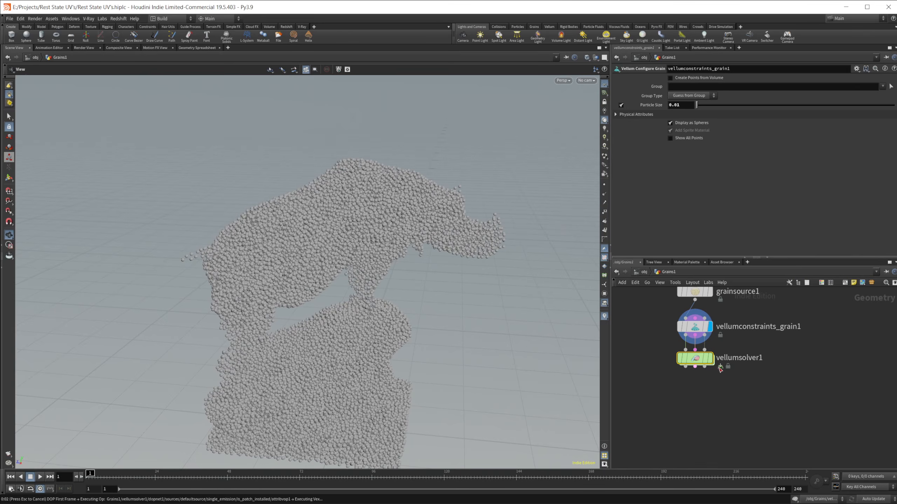
left_click(694, 375)
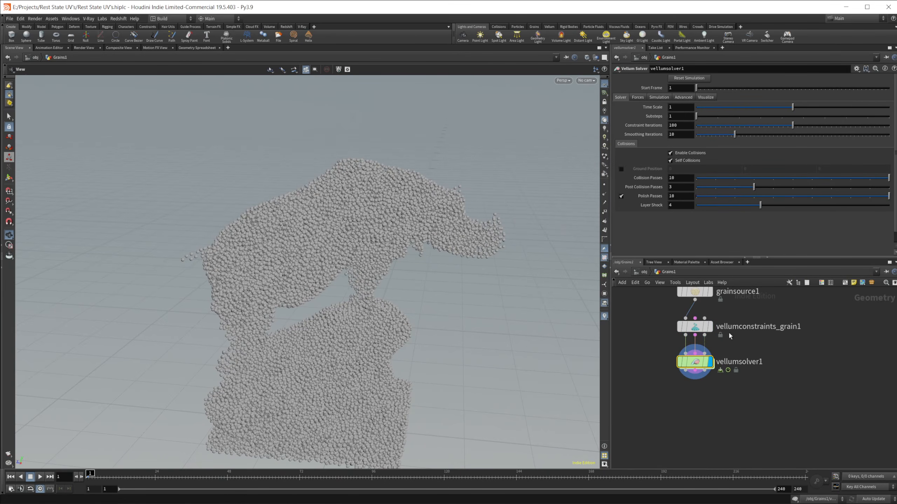
Step: Set the Vellum Solver to 5 substeps and 20 constraint iterations
left_click(784, 116)
double_click(687, 123)
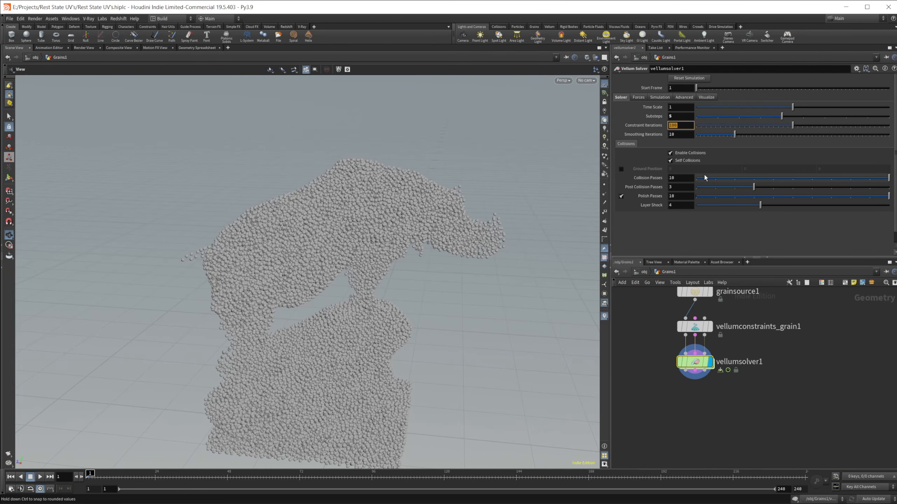
type("20")
key("Return")
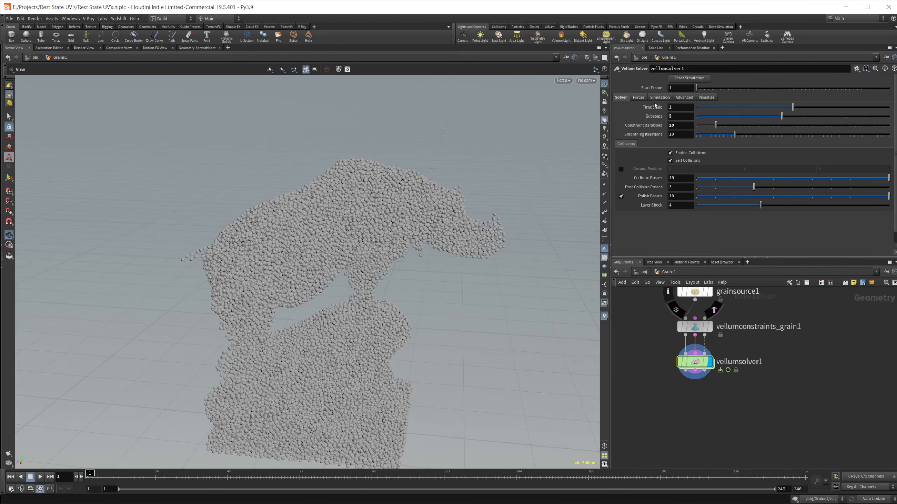
Step: Enable the Vellum Solver's Ground Position collision plane at 0, 0, 0
left_click(644, 98)
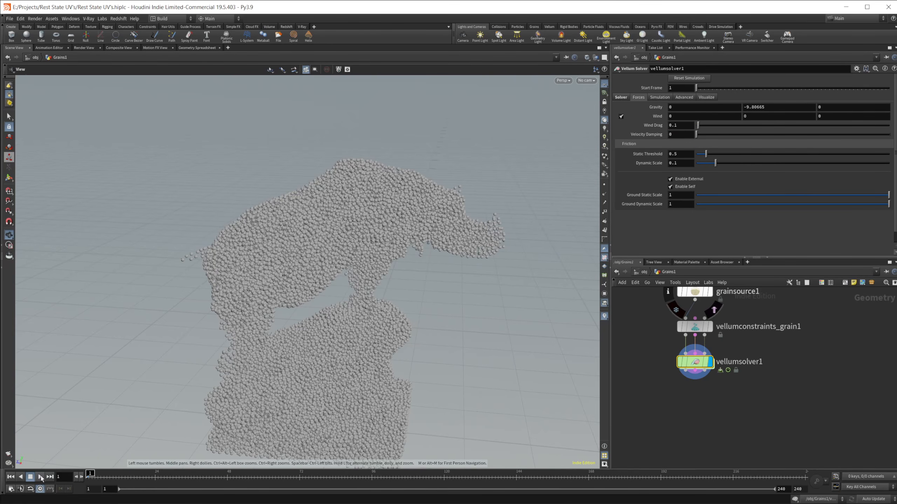
scroll(369, 346, "down", 3)
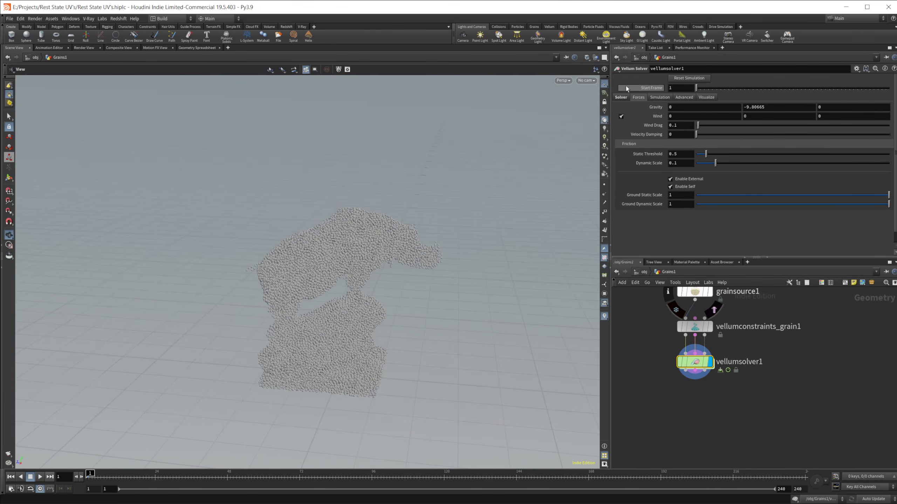
left_click(622, 97)
left_click(622, 169)
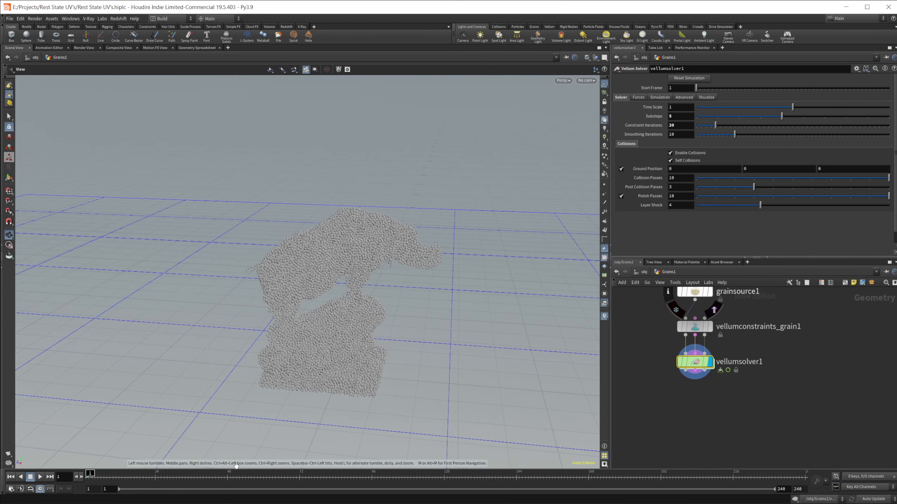
Step: Play the grain simulation to frame 37 and examine from several views how the grains spread over the ground
left_click(41, 477)
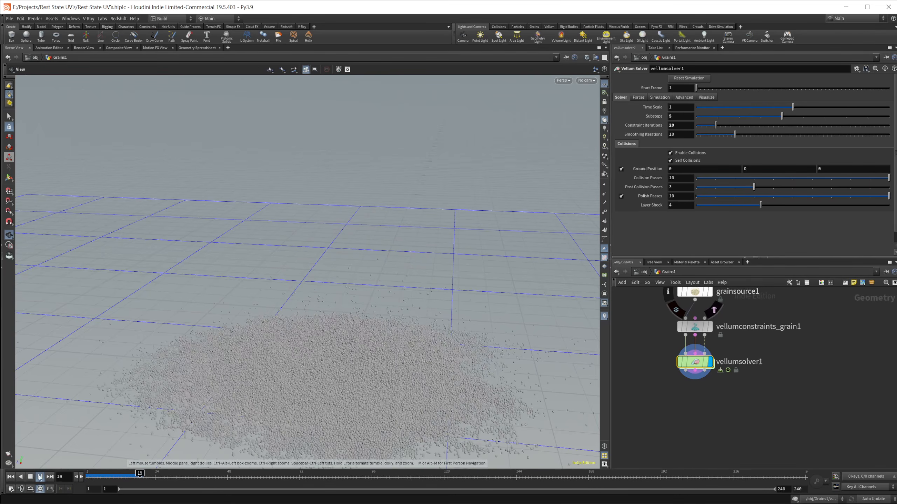
mouse_move(306, 373)
left_mouse_down()
mouse_move(270, 327)
mouse_move(301, 368)
left_mouse_up()
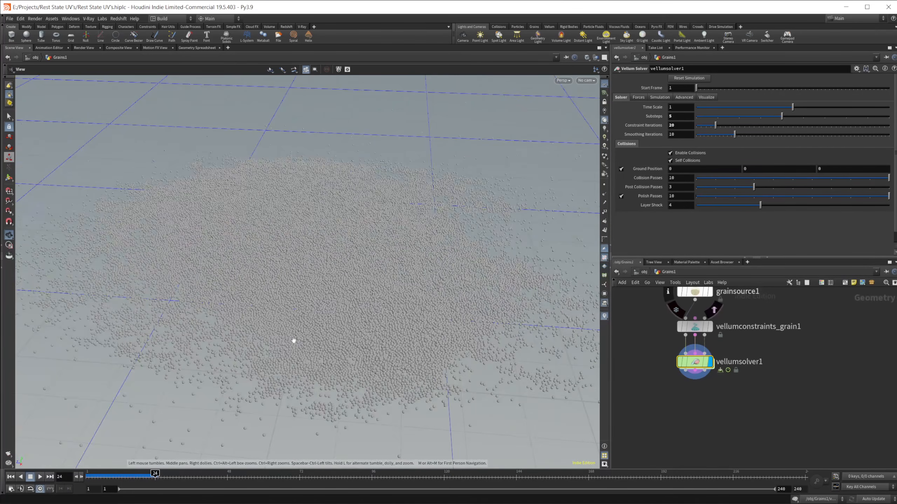
right_click_drag(294, 340, 449, 232)
left_click_drag(449, 233, 187, 322)
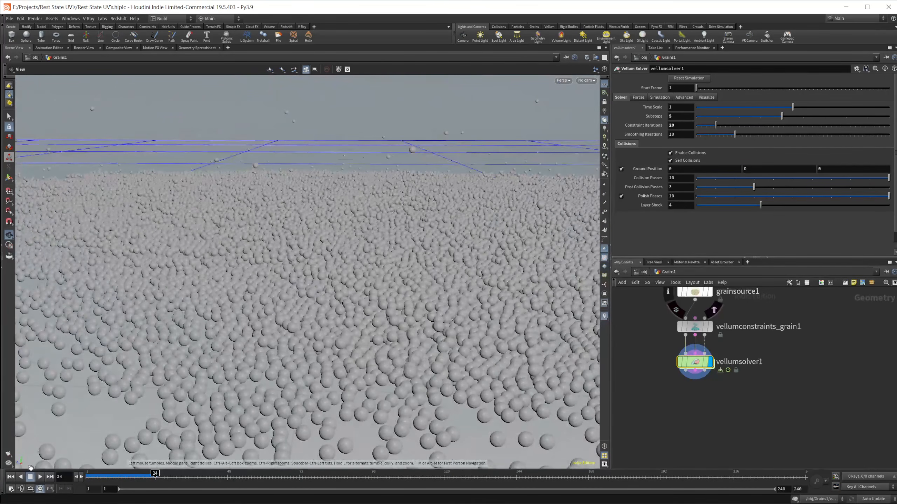
left_click(40, 476)
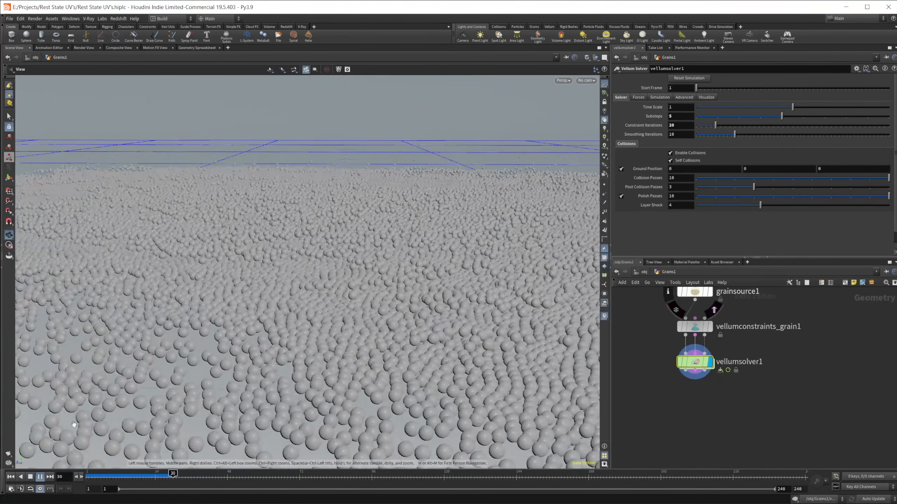
left_click(39, 477)
right_click_drag(301, 328, 254, 363)
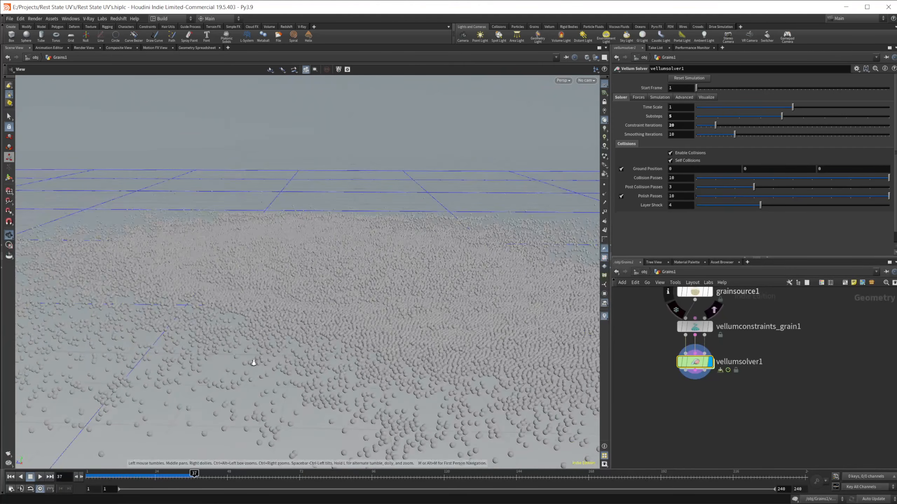
right_click_drag(386, 300, 301, 348)
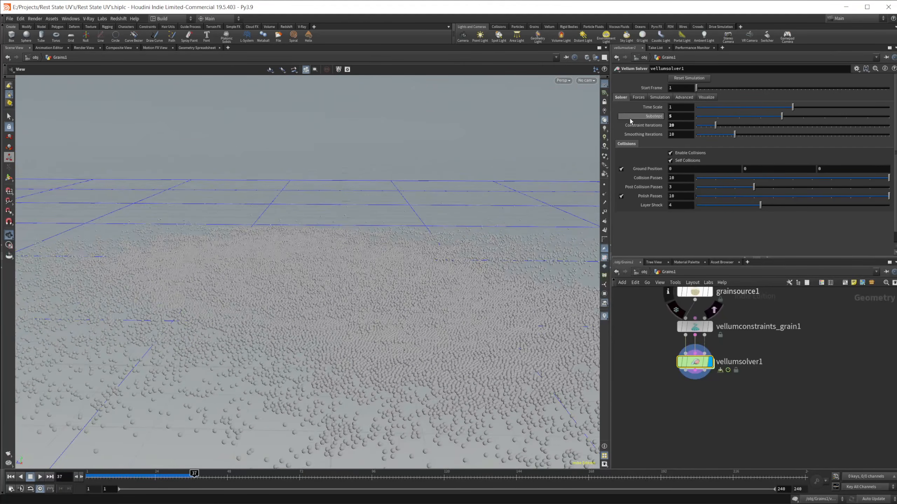
Step: Set the Vellum Solver's static friction threshold to 2
left_click(638, 99)
left_click(687, 155)
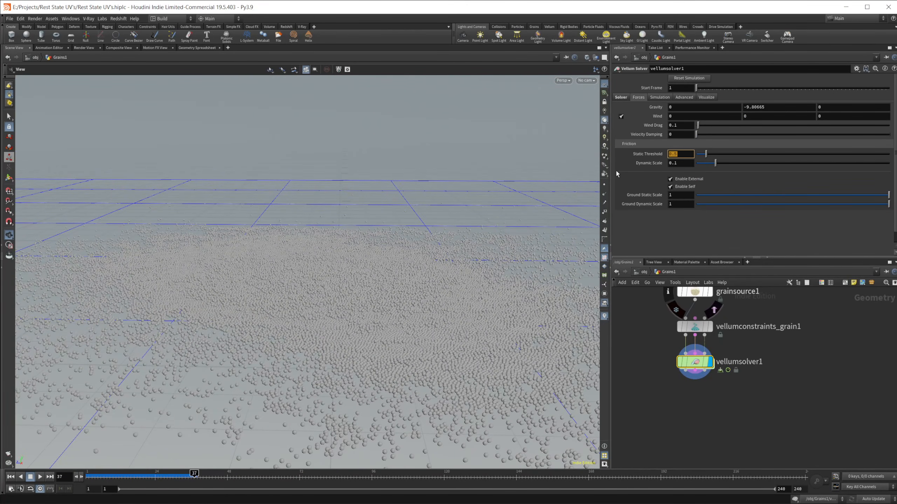
type("2")
key("Return")
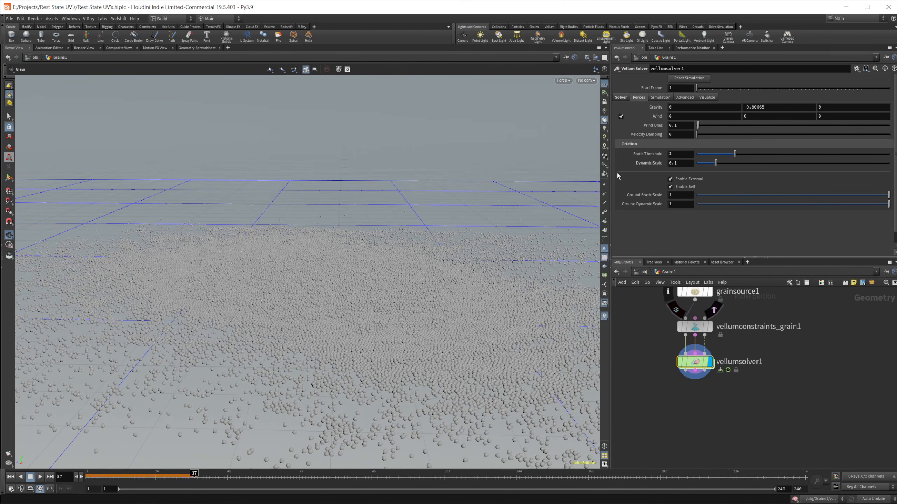
Step: Replay the simulation from frame 1 to frame 70 and examine up close how the grains spread and settle on the ground
right_click_drag(455, 265, 302, 300)
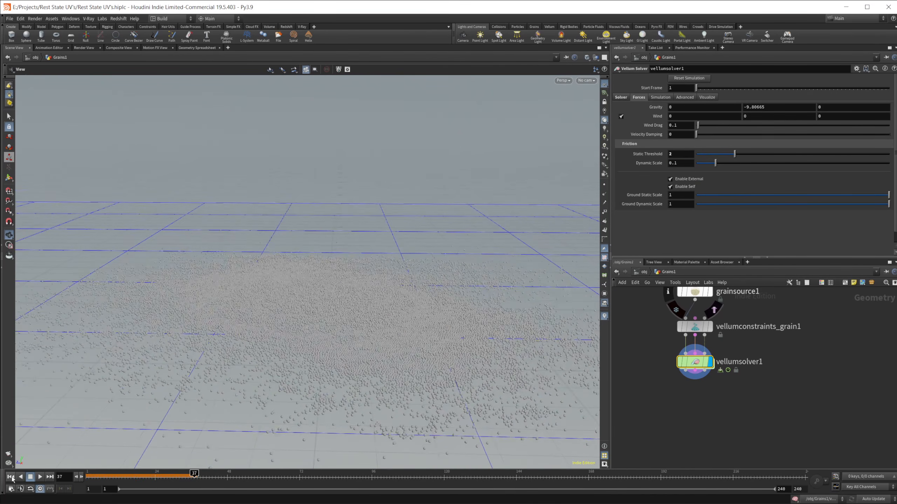
left_click(11, 478)
left_click(40, 477)
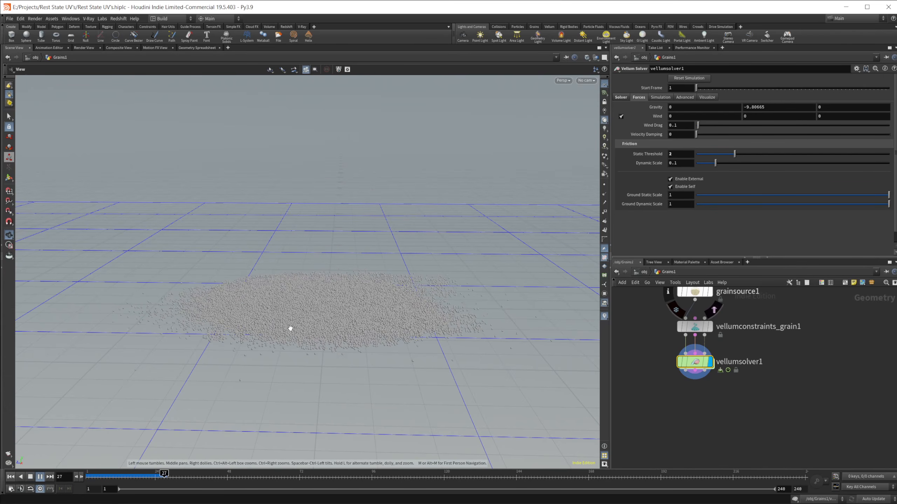
right_click_drag(495, 277, 636, 234)
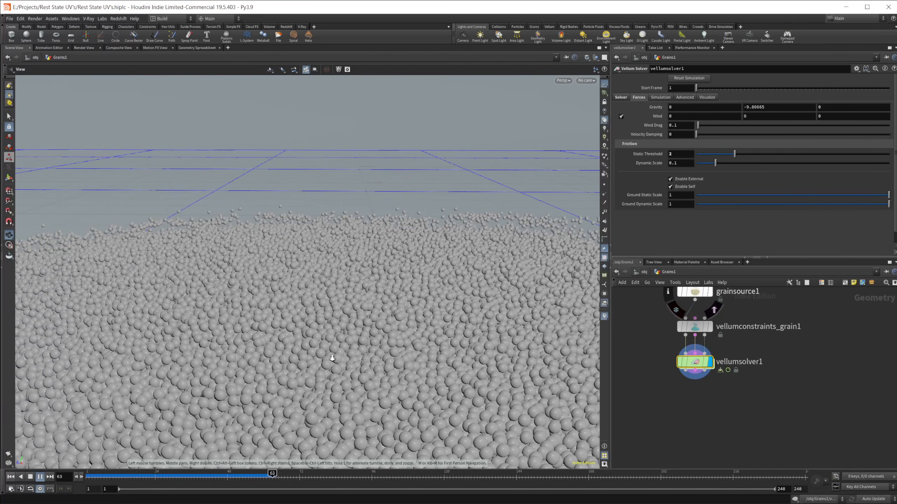
right_click_drag(333, 358, 108, 432)
left_click(31, 477)
middle_click_drag(375, 376, 318, 294)
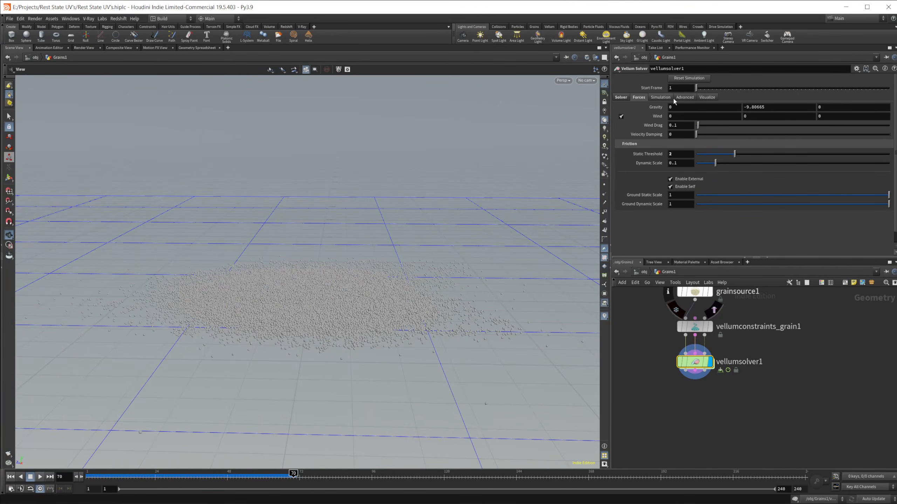
Step: Enable Auto Sleep on the Vellum Solver with a velocity threshold of 0.05, and return to frame 1
left_click(693, 98)
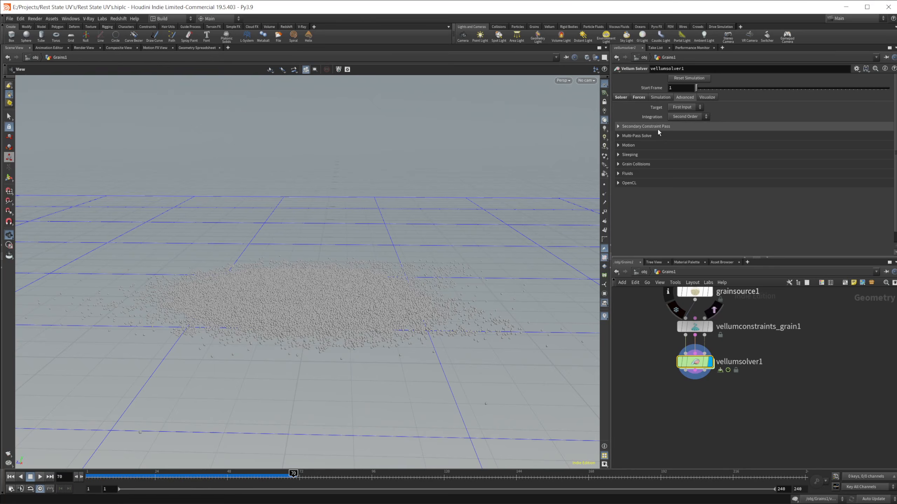
left_click(622, 156)
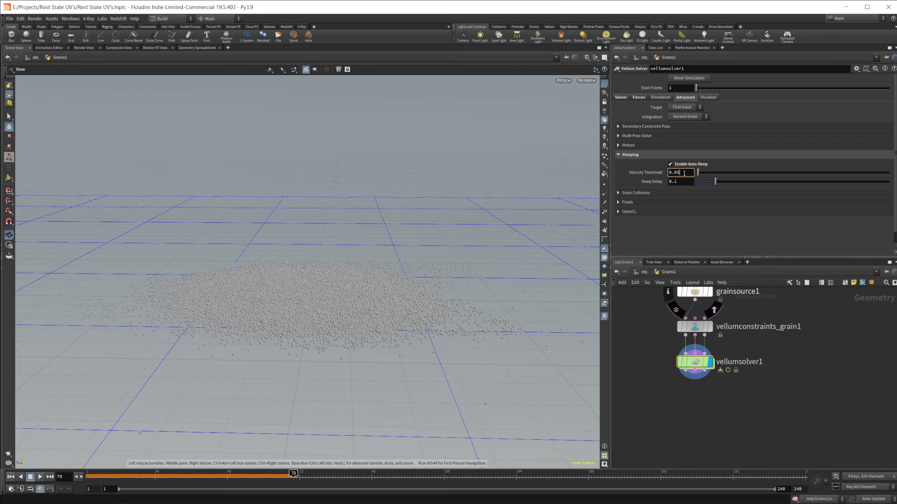
key("Return")
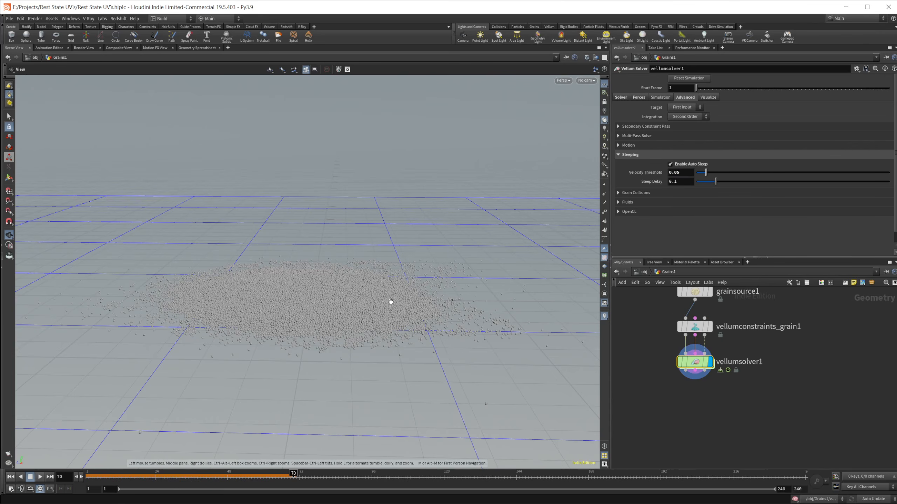
left_click(11, 477)
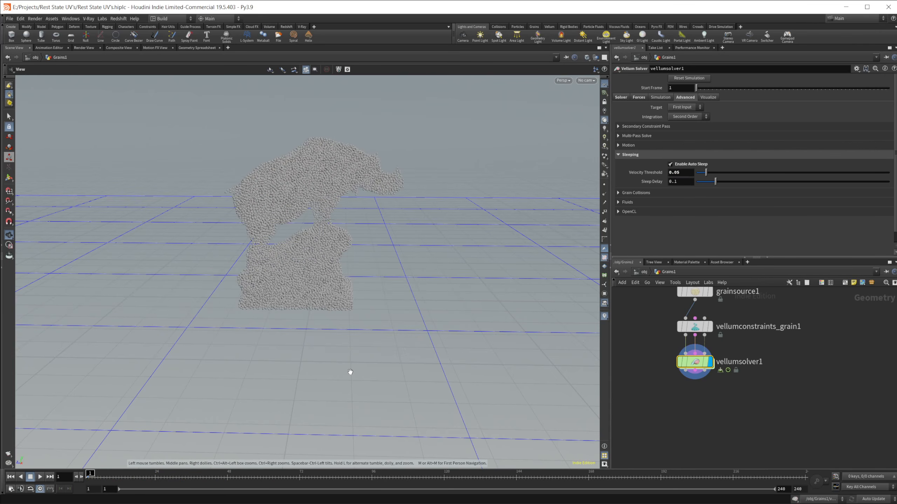
Step: Add a Color node below vellumsolver1, connected to the solver's first output
key("Tab")
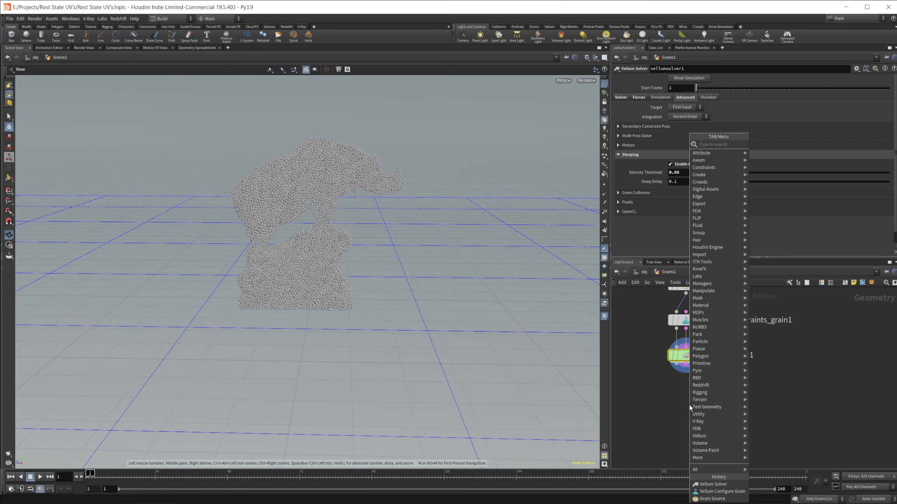
type("colo")
key("Return")
left_click(686, 405)
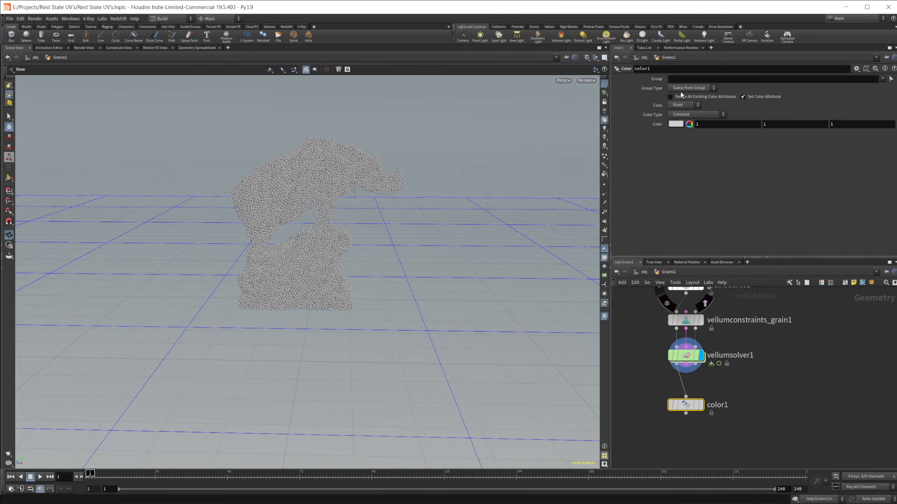
left_click(700, 80)
type("@stopped==1")
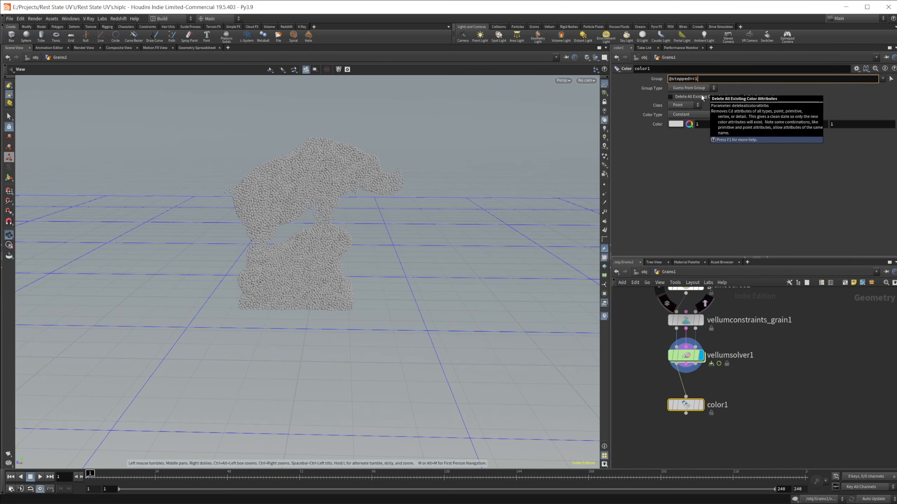
left_click(682, 91)
left_click(687, 114)
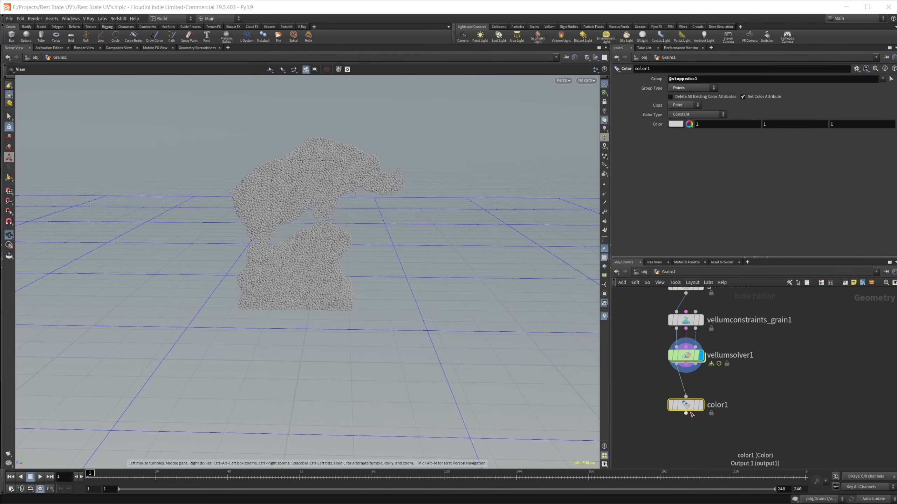
left_click(707, 389)
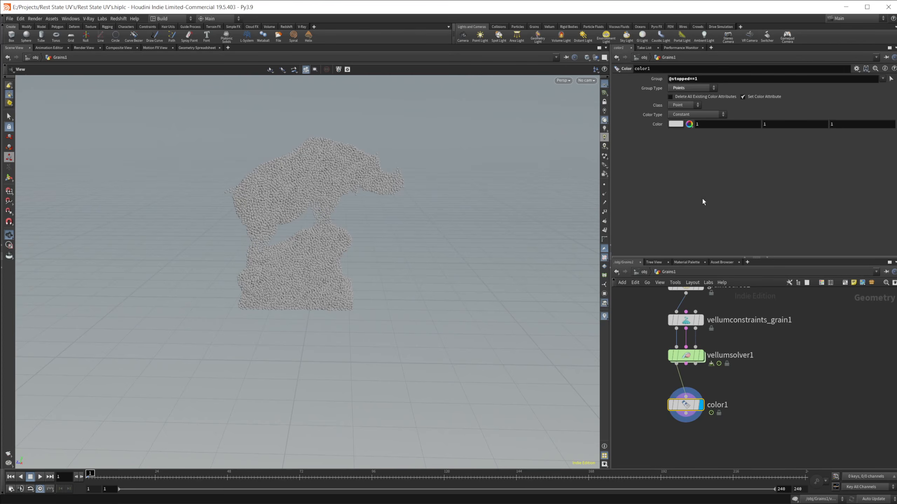
left_click(676, 123)
left_click(650, 87)
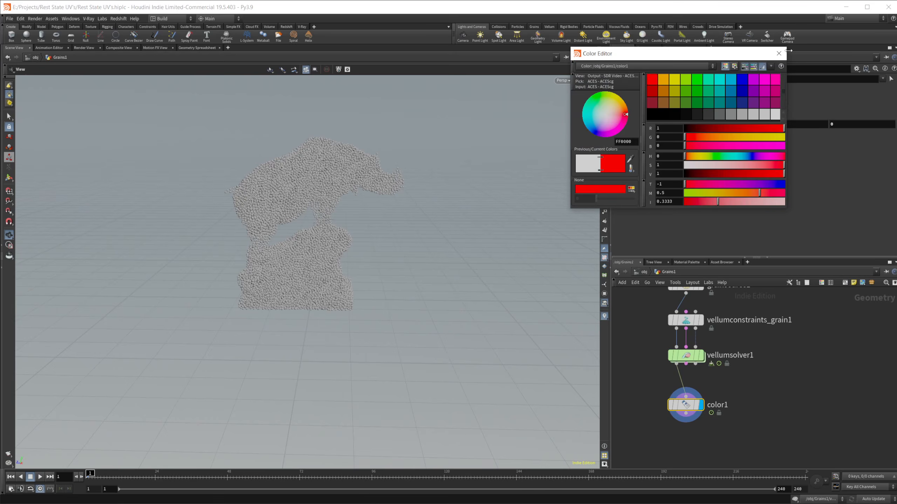
Step: Play the simulation to frame 56 and examine which grains are colored as stopped
left_click(39, 477)
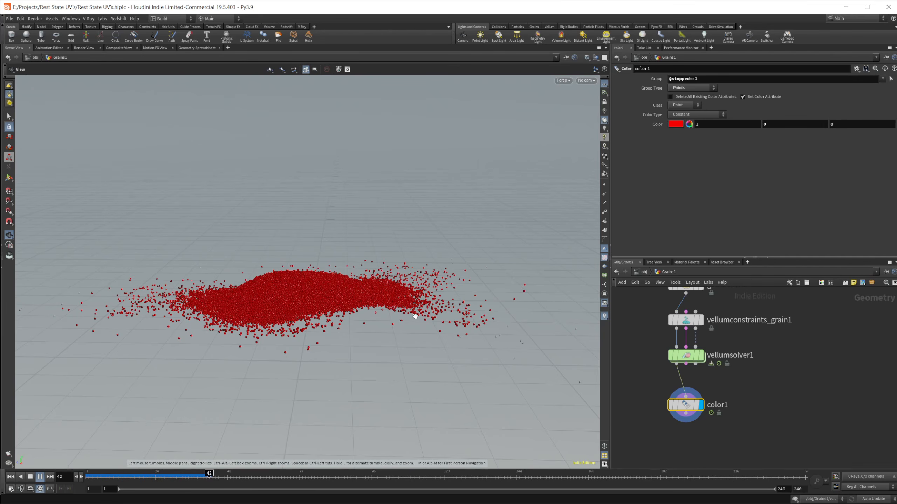
left_click(31, 477)
left_click_drag(413, 338, 331, 328)
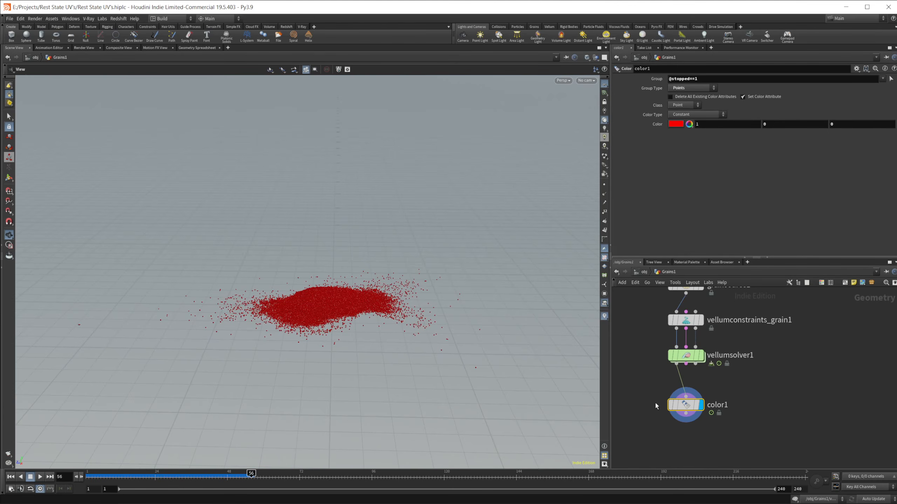
Step: Delete the color1 node and return to frame 1 with the grain statue closer in view
key("Delete")
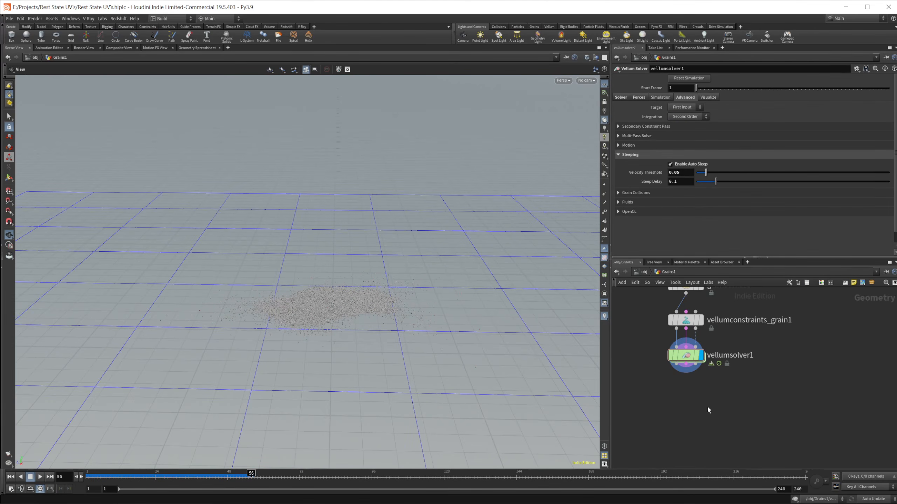
left_click_drag(110, 477, 86, 476)
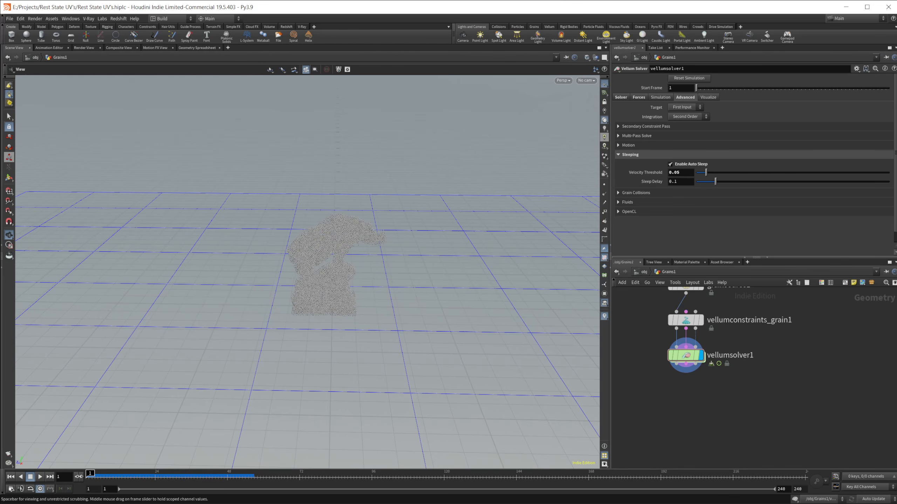
right_click_drag(263, 332, 336, 310)
middle_click_drag(336, 310, 315, 297)
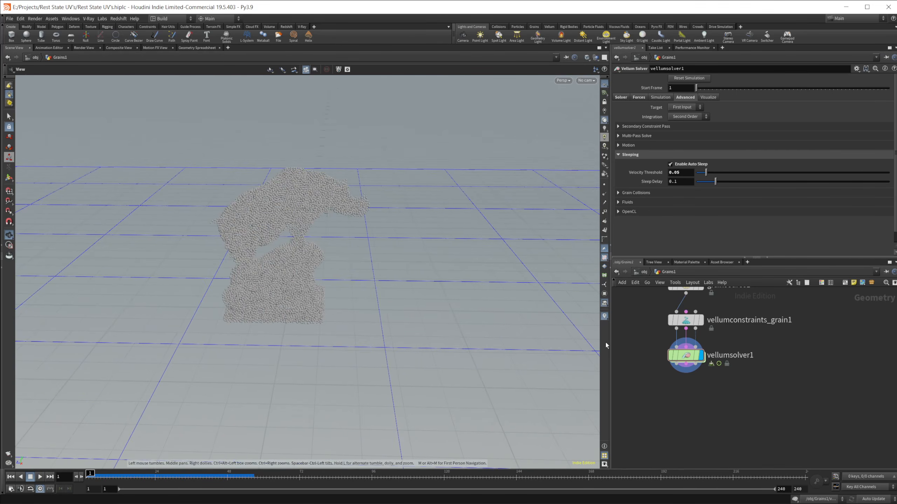
Step: Add a Retime node below vellumsolver1 and connect it to the solver's first output
key("Tab")
type("time")
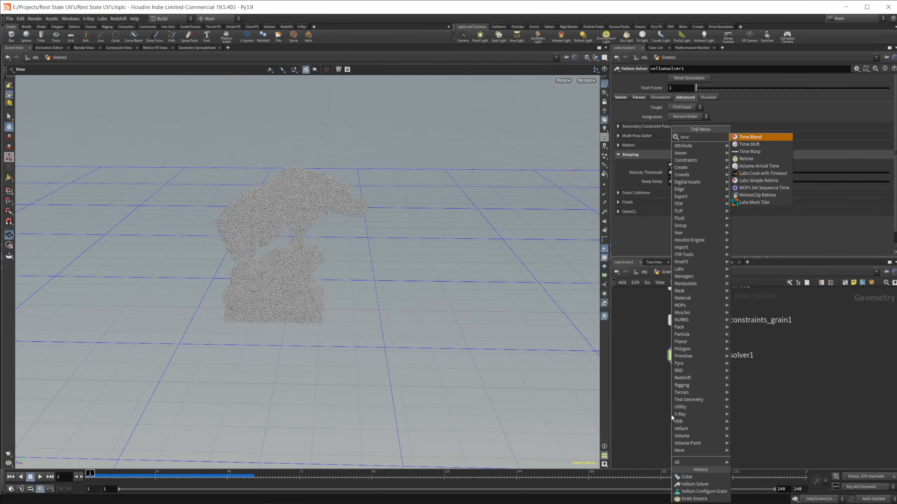
key("Down")
key("Down")
key("Return")
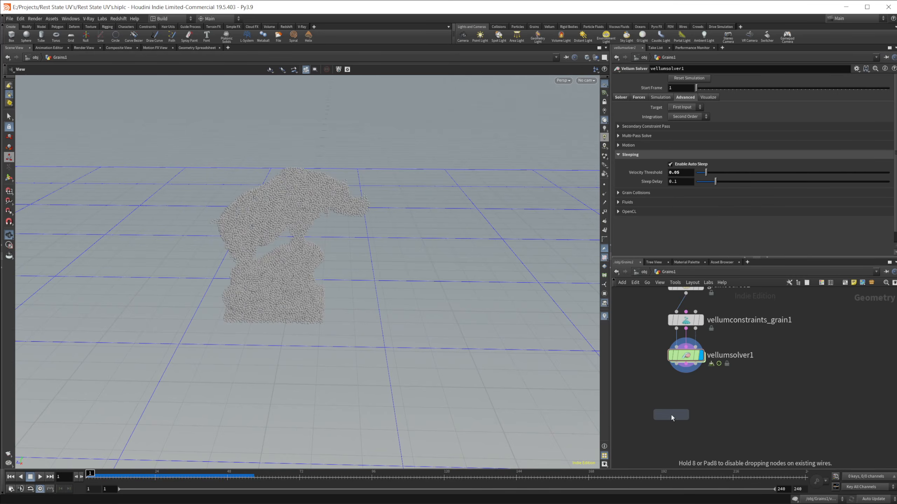
left_click(670, 414)
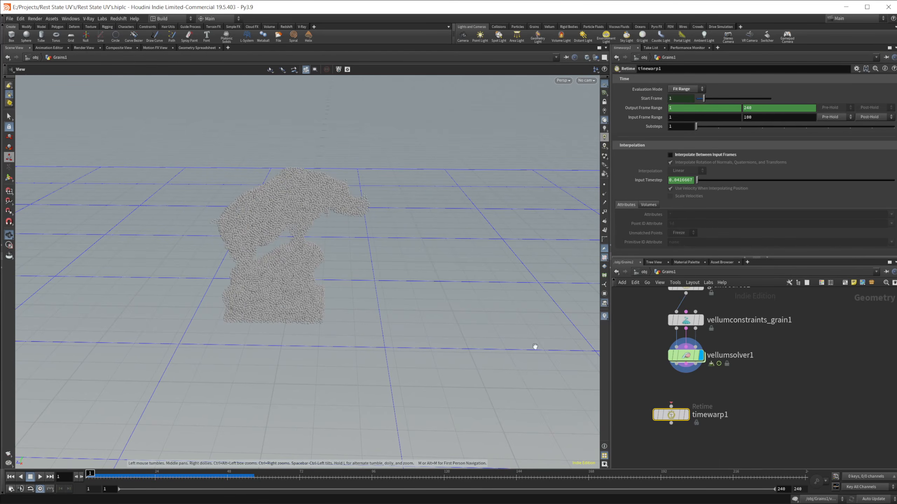
left_click_drag(678, 417, 693, 413)
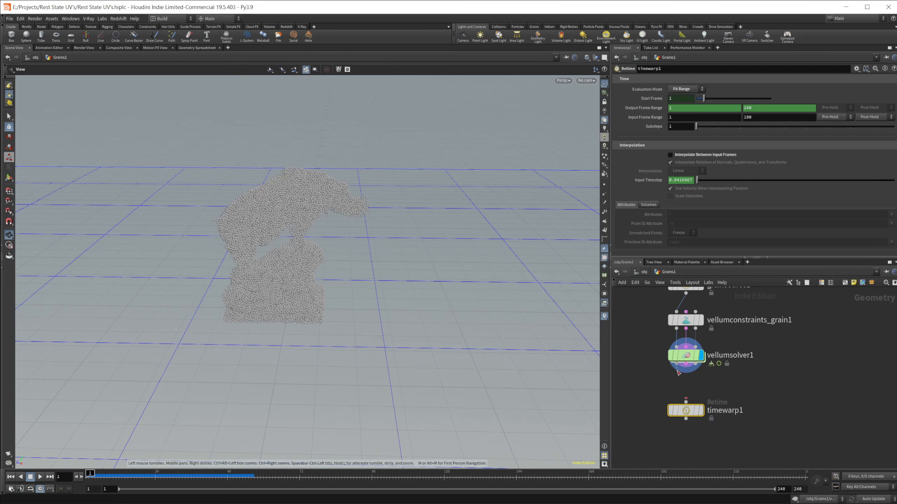
left_click_drag(678, 372, 685, 403)
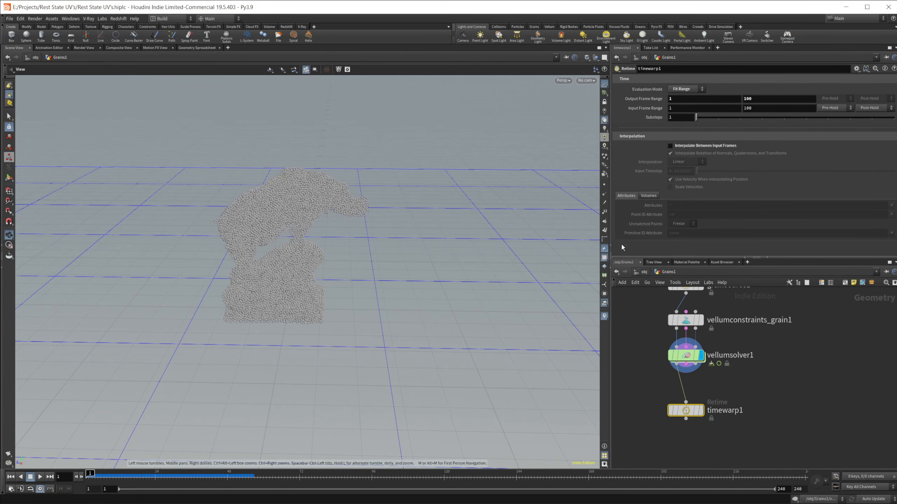
Step: Switch the Retime node's evaluation mode to Shift Range and set Shift to Frame to 30
left_click(686, 89)
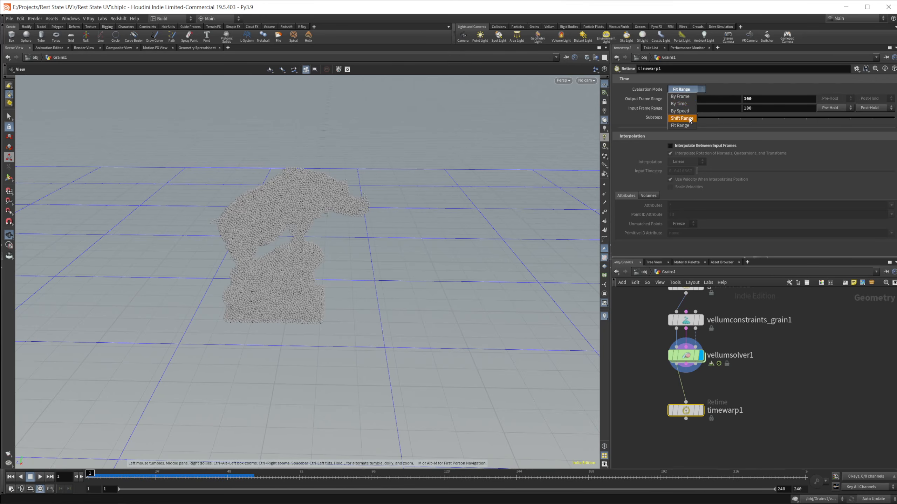
left_click(689, 98)
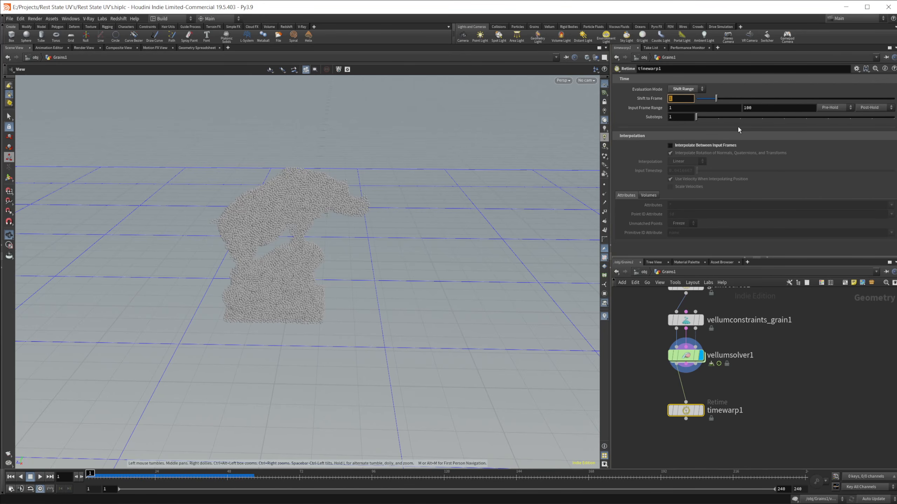
type("30")
key("Return")
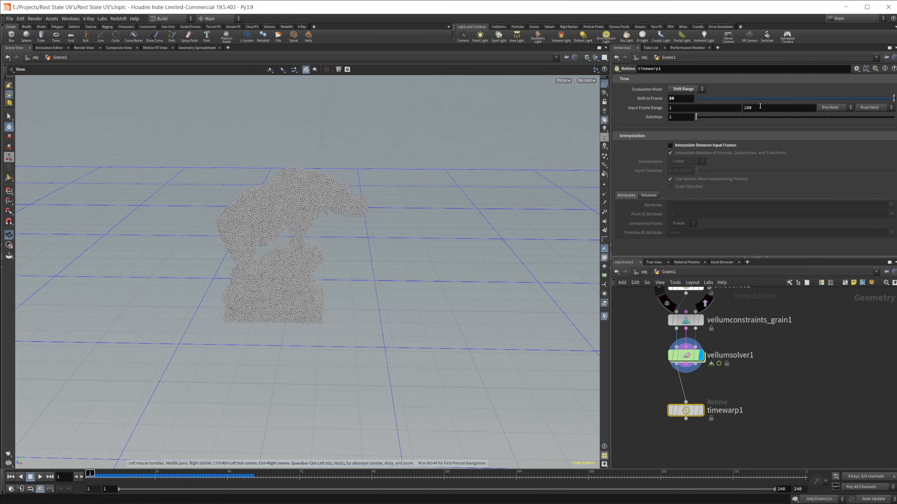
Step: Display the Retime node, spaced further below the solver, and play the retimed simulation from frame 1
middle_click_drag(775, 373, 786, 323)
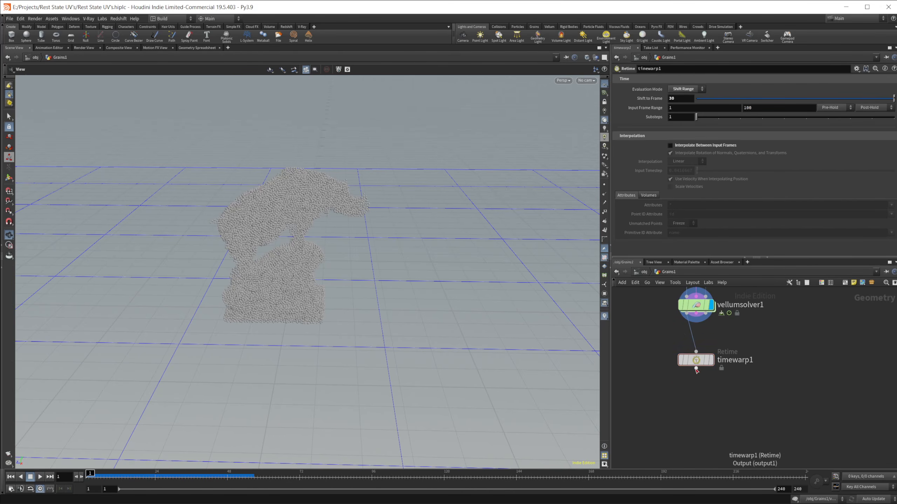
left_click_drag(696, 361, 697, 382)
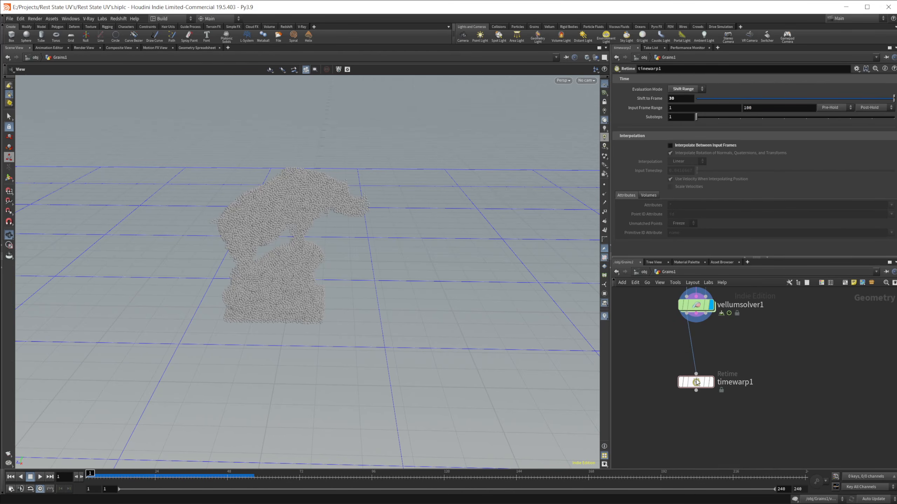
left_click(40, 477)
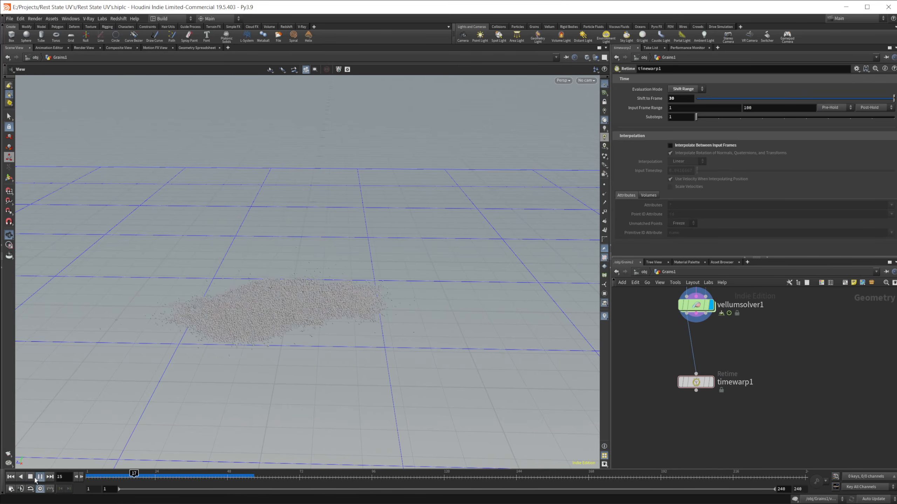
left_click(30, 477)
left_click(711, 382)
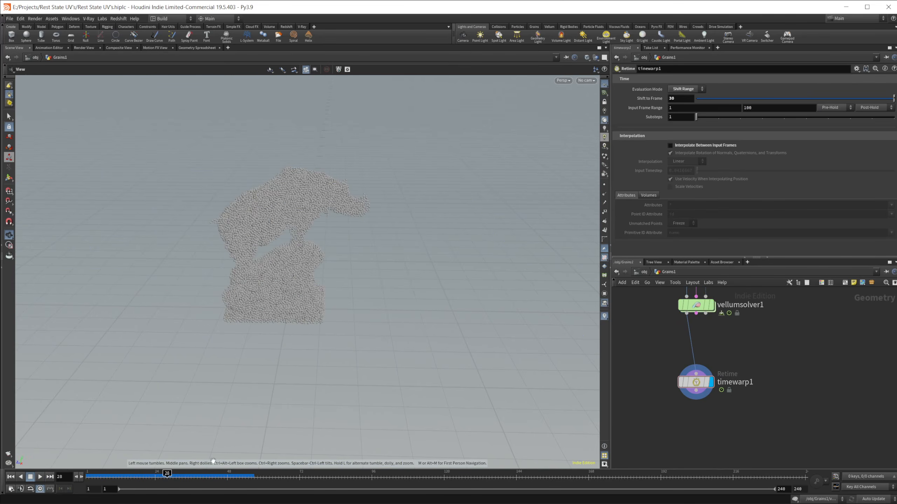
left_click(11, 477)
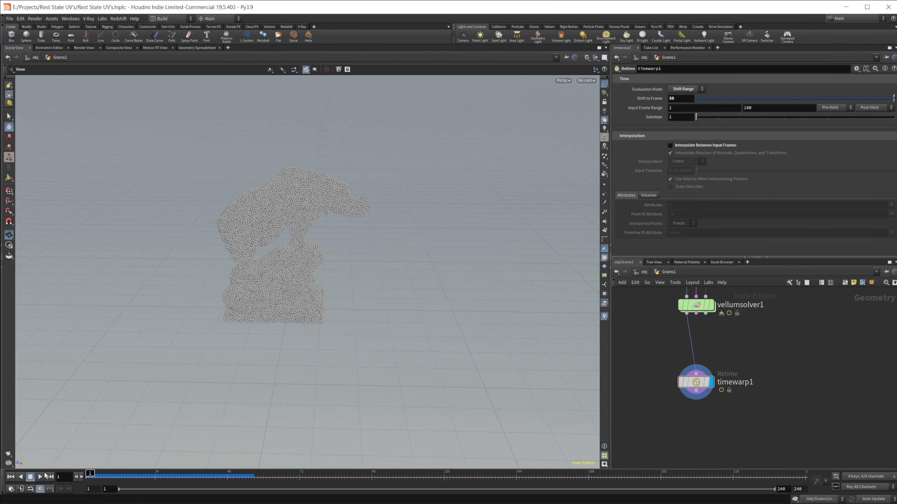
left_click(40, 477)
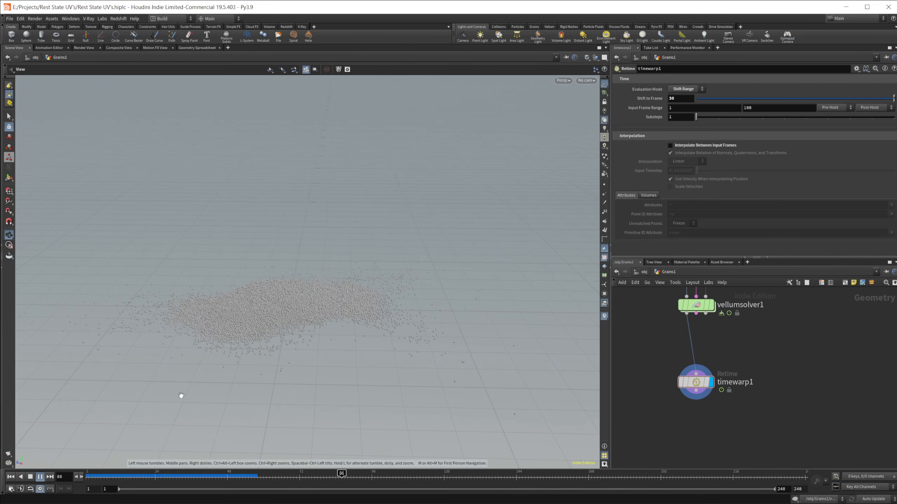
Step: Stop playback and add a Time Shift node below timewarp1, connected to its output
left_click(30, 477)
middle_click_drag(734, 415, 742, 407)
left_click_drag(703, 377, 696, 369)
key("Tab")
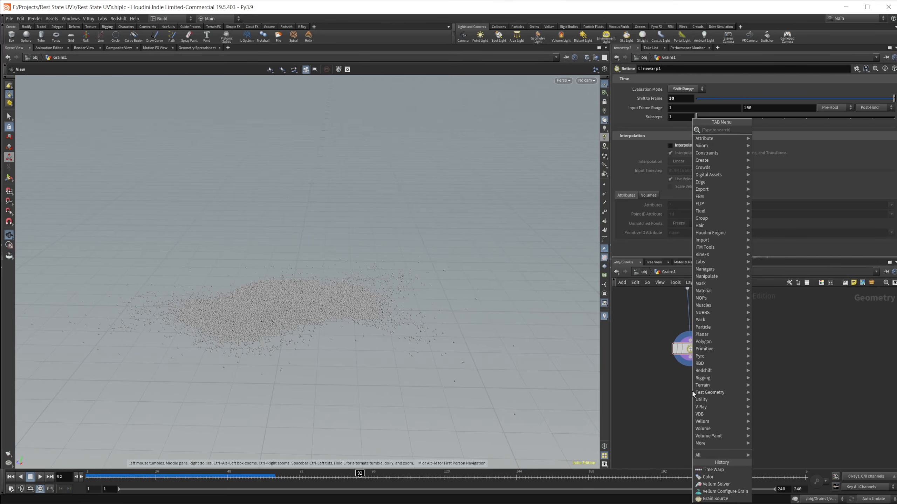
type("timesh")
key("Return")
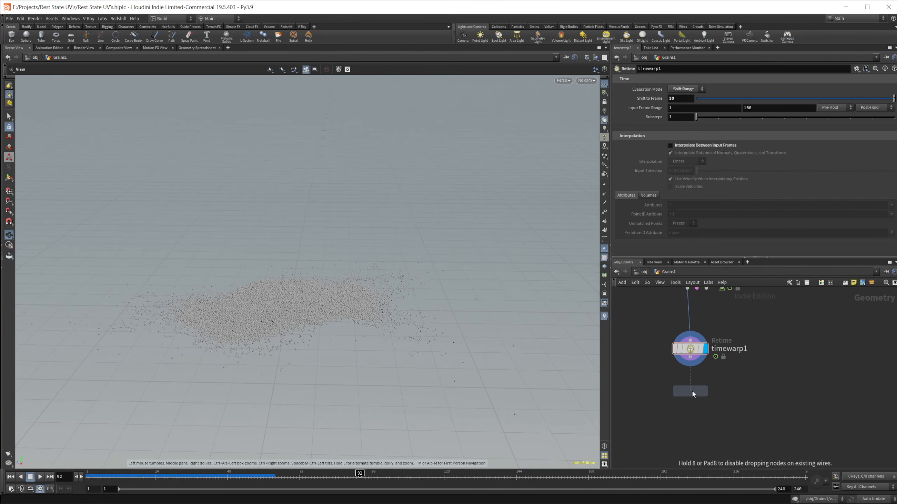
left_click(691, 390)
left_click(691, 379)
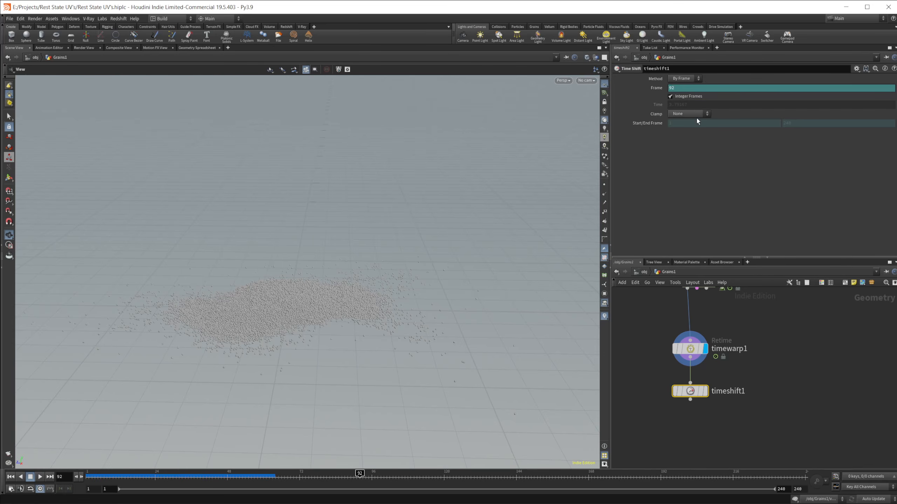
Step: Delete the channels on timeshift1's Frame parameter so its value can be edited
right_click(656, 88)
left_click(649, 165)
right_click(653, 90)
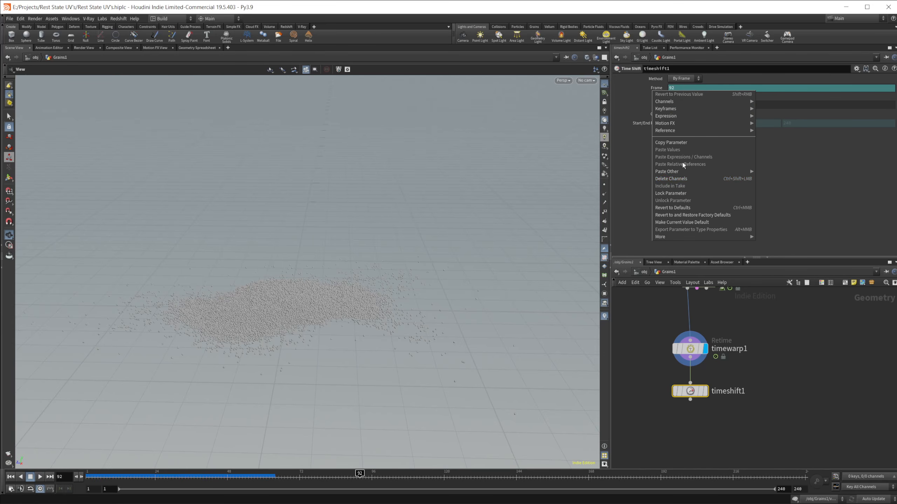
left_click(691, 179)
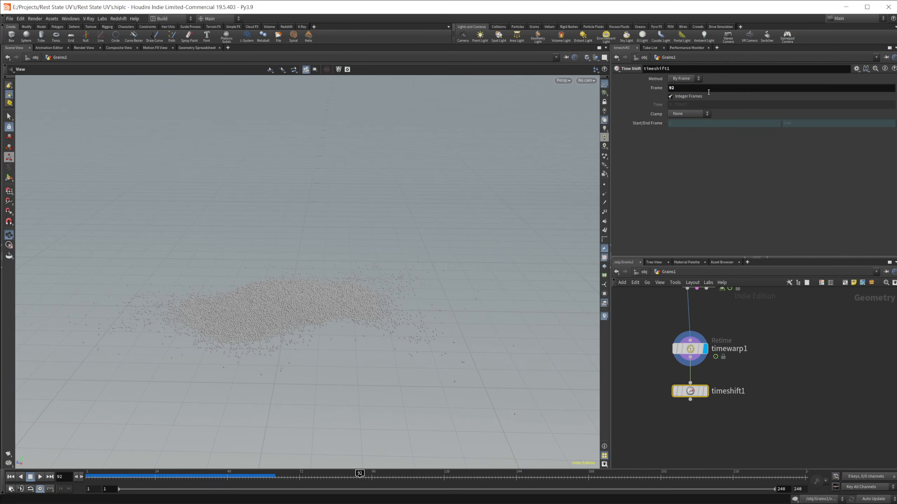
left_click(709, 91)
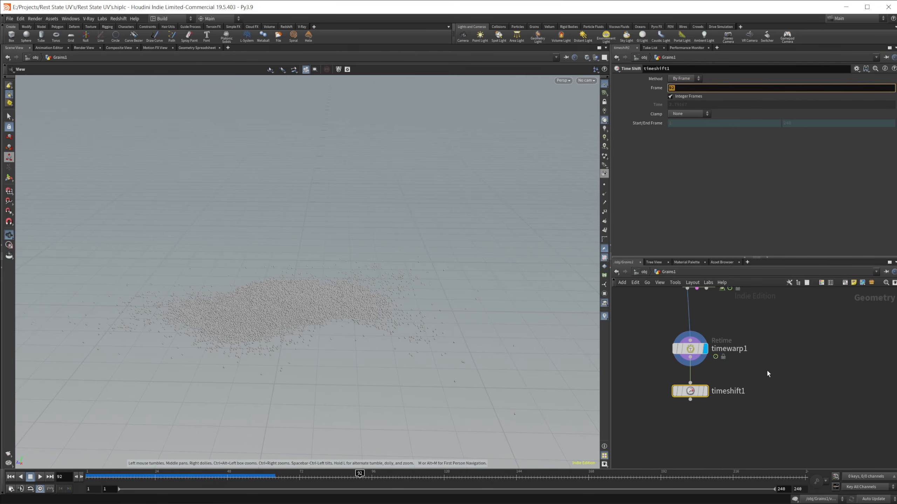
Step: Adjust timewarp1's position, then copy the File Cache node from the Grains network and paste it into Grains1 below vellumsolver1
left_click_drag(692, 349, 692, 337)
middle_click_drag(741, 331, 715, 338)
left_click_drag(684, 349, 685, 370)
middle_click_drag(656, 337, 689, 336)
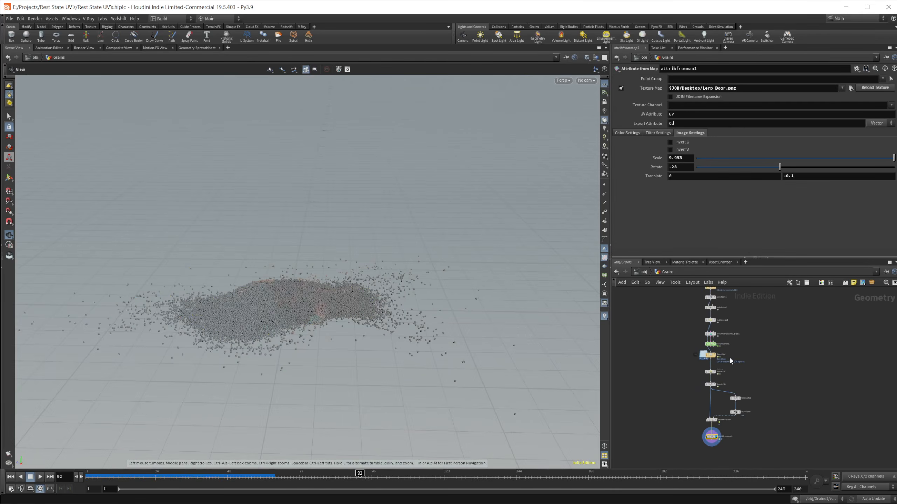
scroll(729, 356, "up", 5)
left_click(710, 355)
key("ctrl+c")
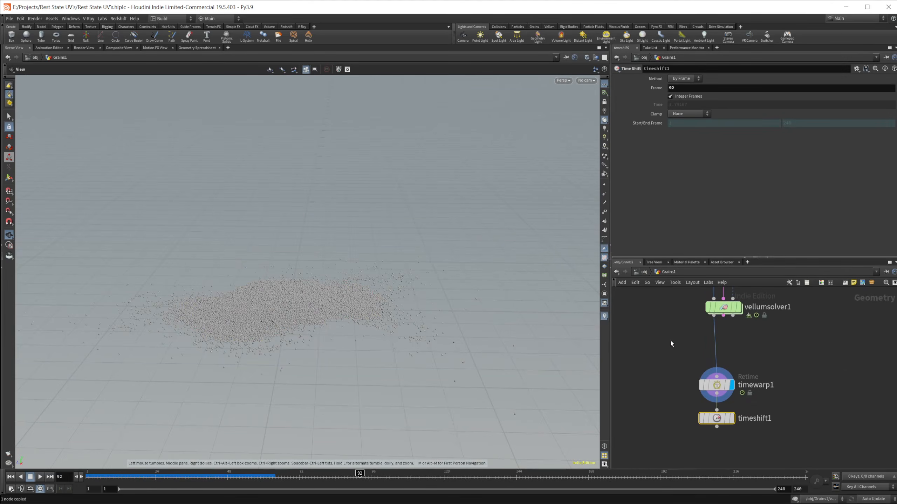
key("ctrl+v")
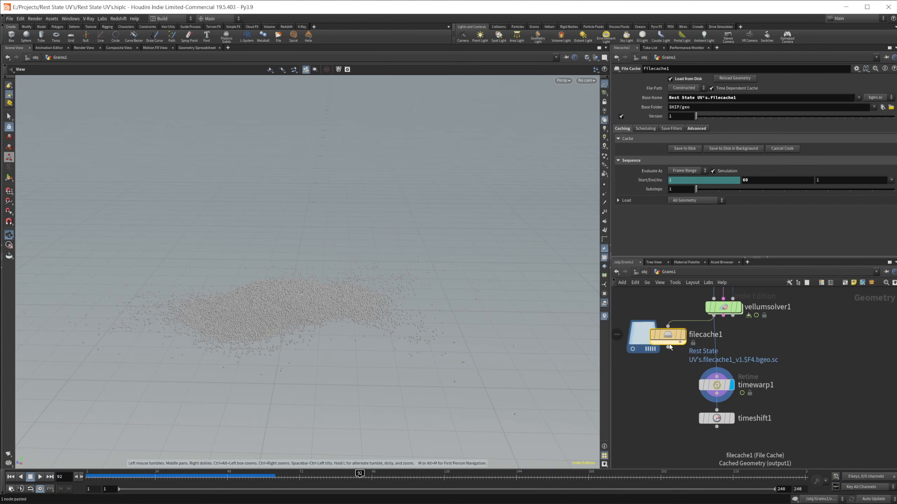
Step: Connect filecache1's output to the input of timewarp1 so the retime reads the cached grains
mouse_move(671, 313)
left_click_drag(668, 348, 717, 376)
middle_click_drag(756, 366, 741, 356)
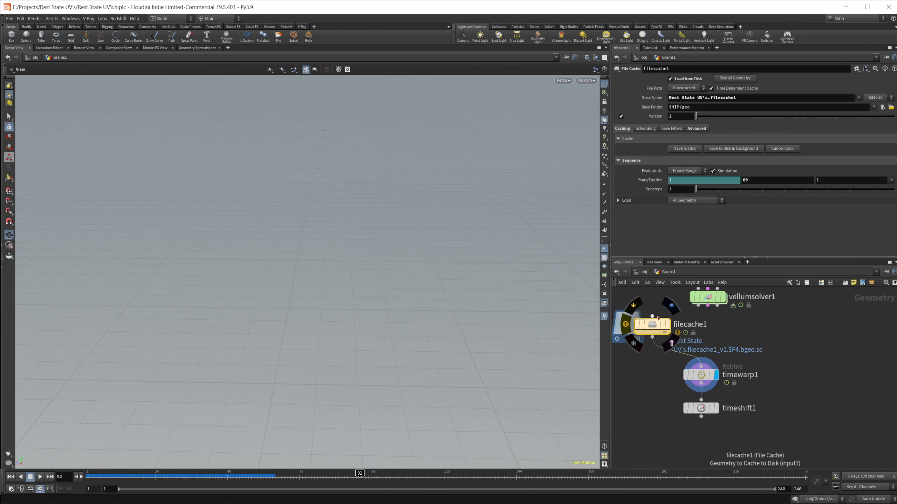
Step: Scrub the timeline between about frames 79 and 95 to find the last cached grain frame, with timeshift1 selected
left_click_drag(252, 475, 349, 476)
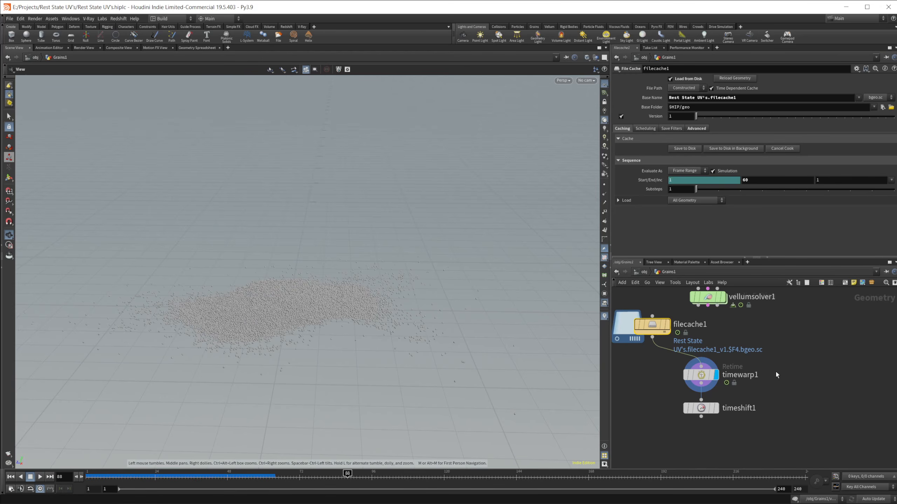
middle_click_drag(775, 371, 746, 339)
left_click(673, 376)
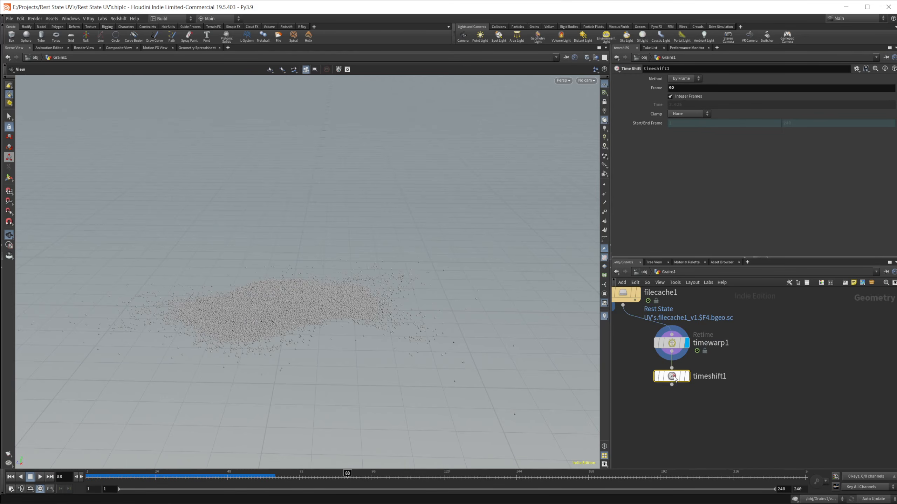
key("Return")
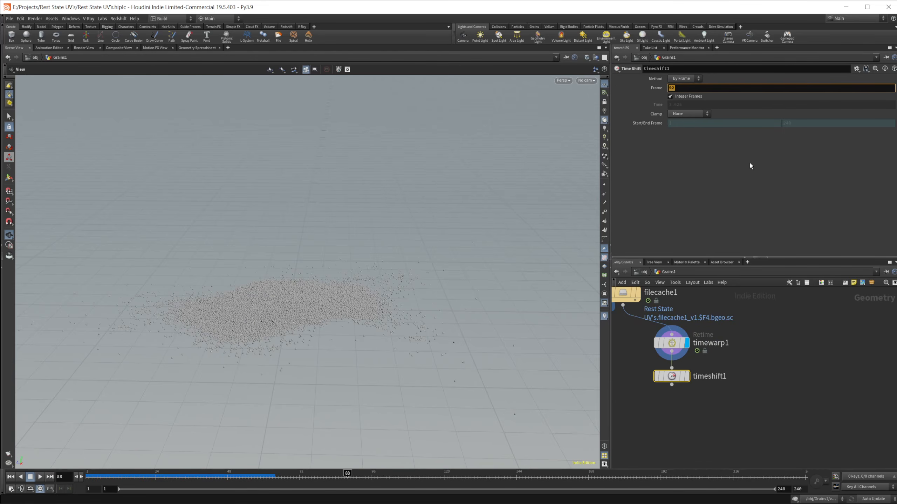
left_click(369, 473)
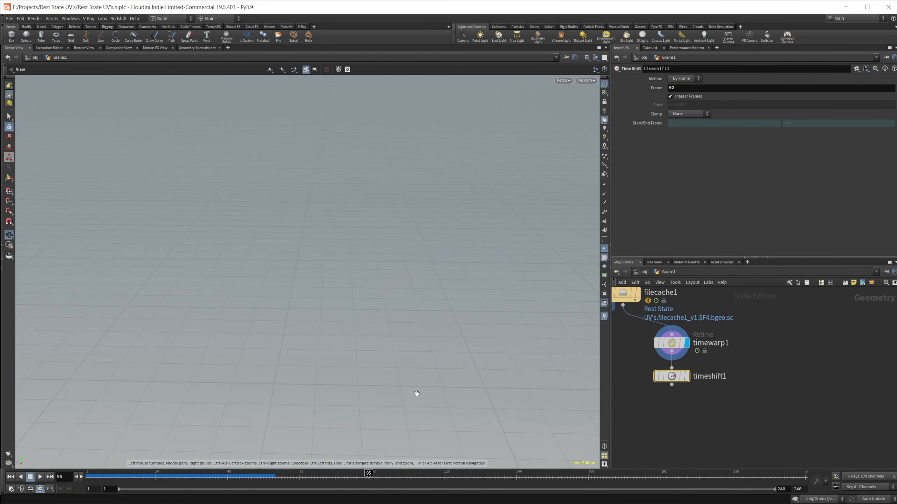
left_click_drag(368, 474, 321, 476)
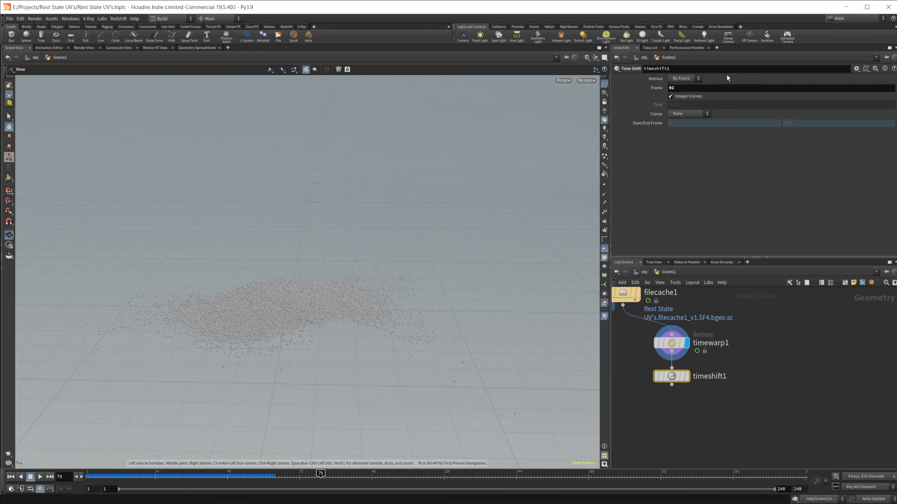
Step: Set timeshift1's Frame parameter to the expression min($F,89)
type("min")
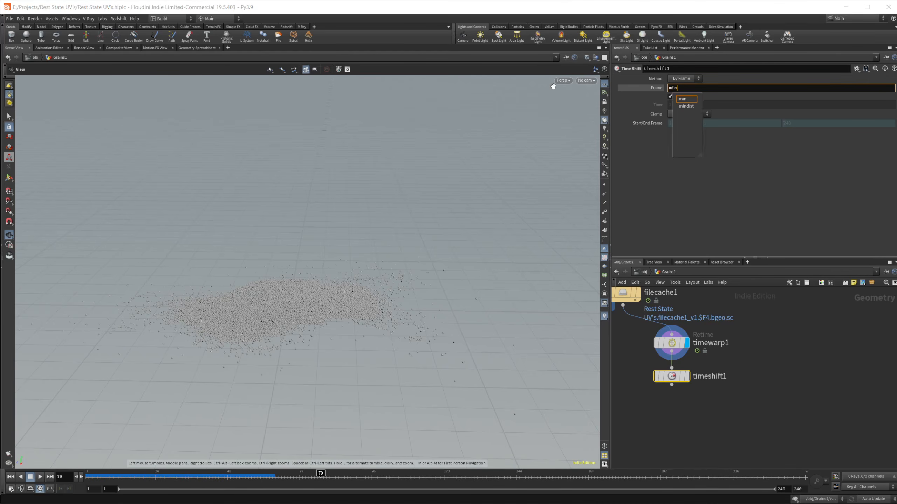
type("($")
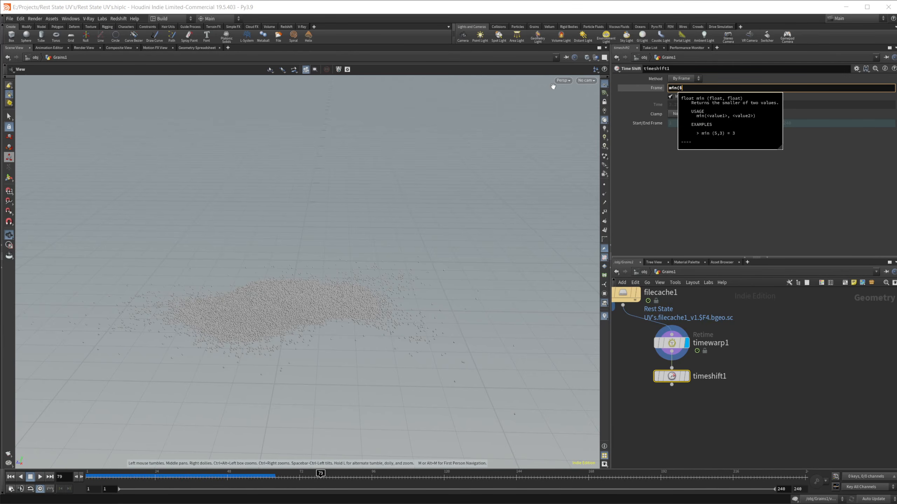
type("F,89")
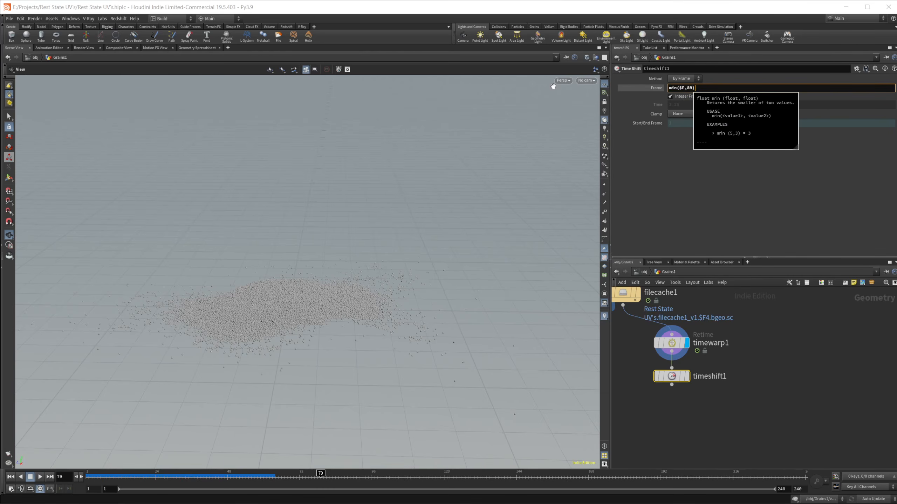
key("Return")
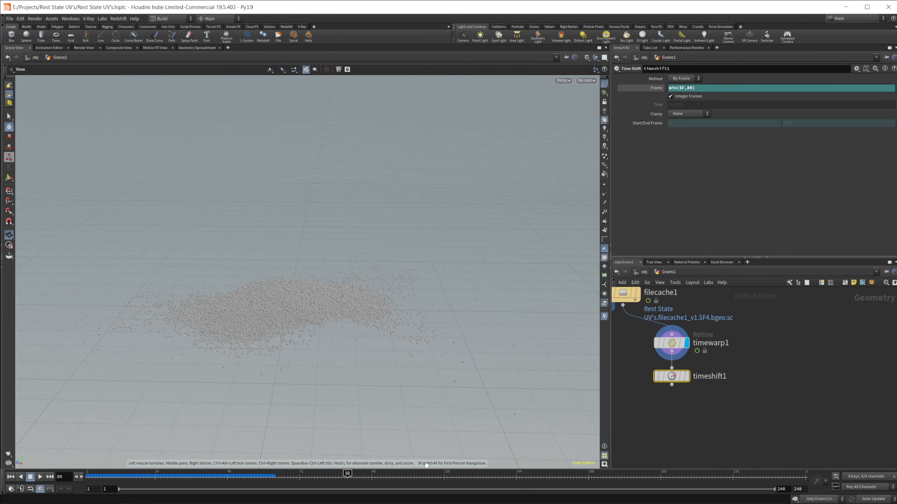
Step: Display timeshift1 and scrub the timeline around and past frame 89 to check the held grains
left_click(687, 375)
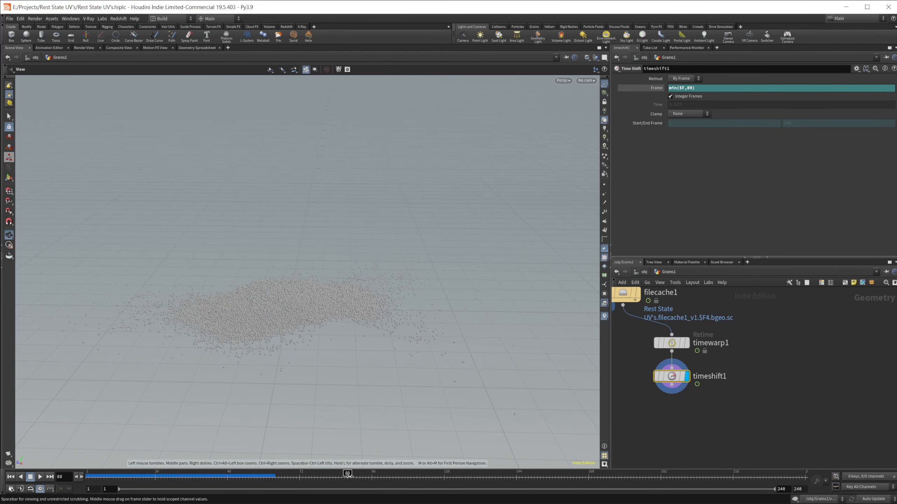
left_click_drag(362, 476, 341, 476)
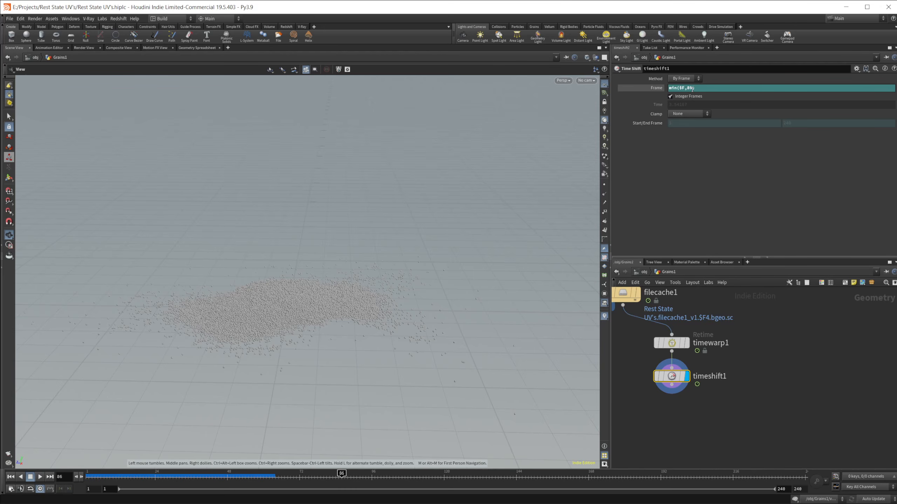
left_click(751, 356)
double_click(688, 88)
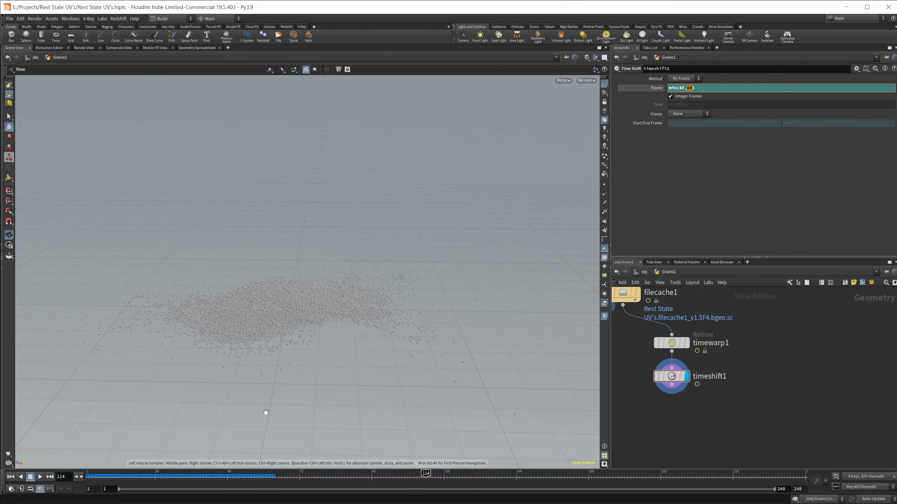
Step: Add a second Time Shift node below and beside timeshift1, and connect timeshift1's output to it
middle_click_drag(706, 407, 737, 376)
key("Tab")
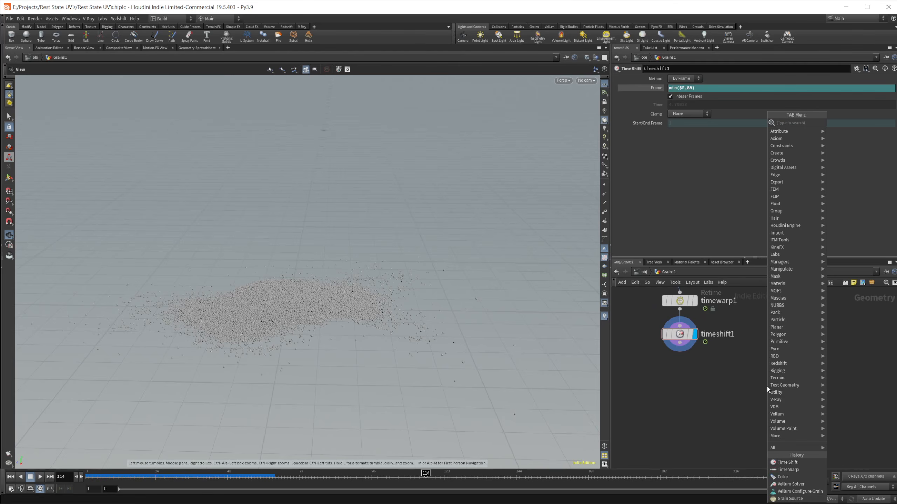
type("times")
key("Return")
left_click(751, 369)
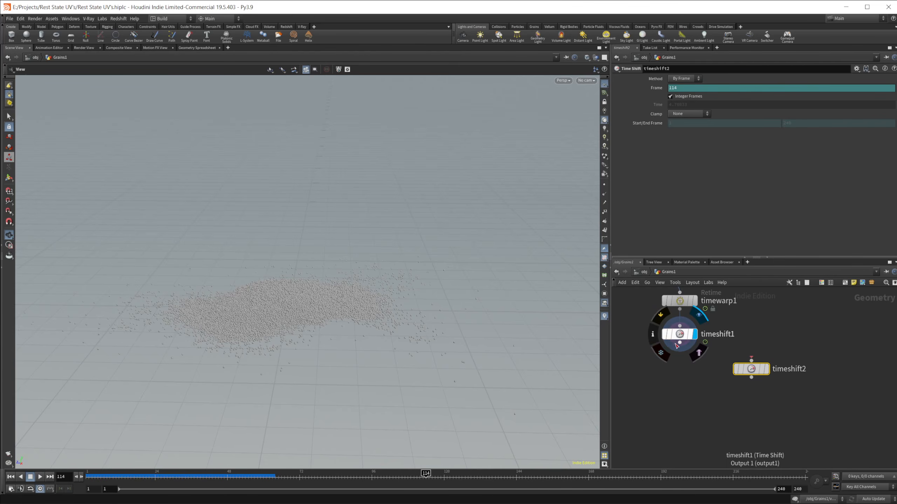
left_click_drag(679, 343, 751, 361)
Step: Delete the channels on timeshift2's Frame parameter and set it to the fixed frame 89
right_click(685, 89)
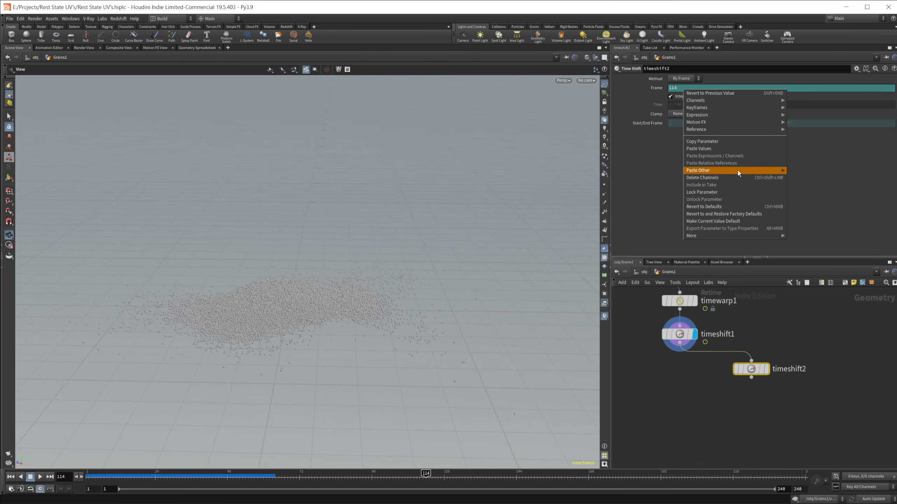
left_click(727, 180)
left_click(690, 89)
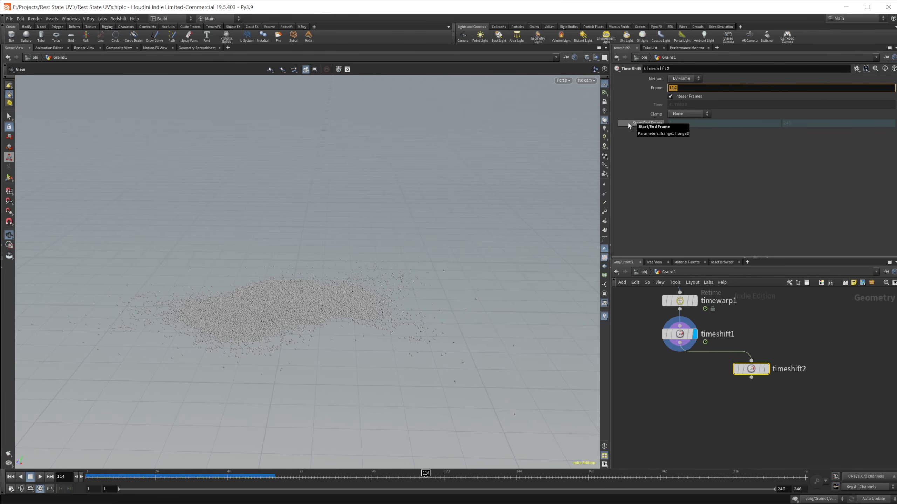
type("89")
key("Return")
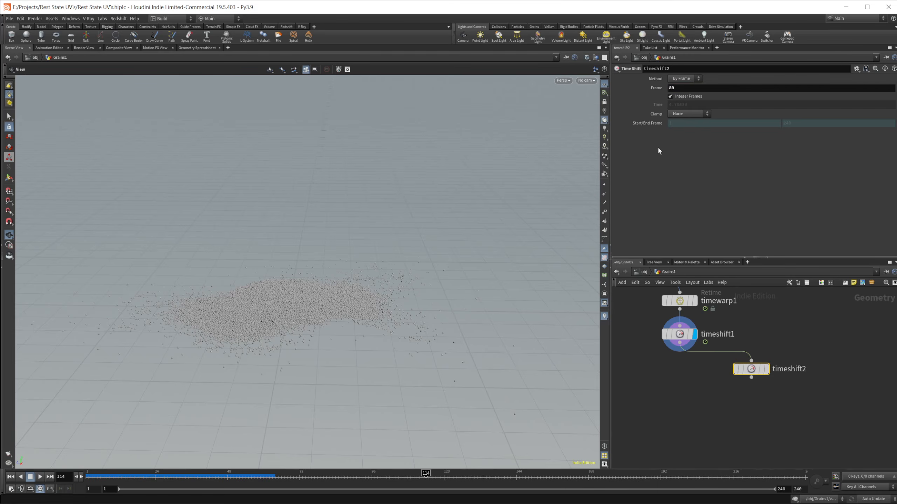
Step: Add a UV Texture node below timeshift2, connected to its output
middle_click_drag(764, 407, 736, 375)
key("Tab")
type("uvtex")
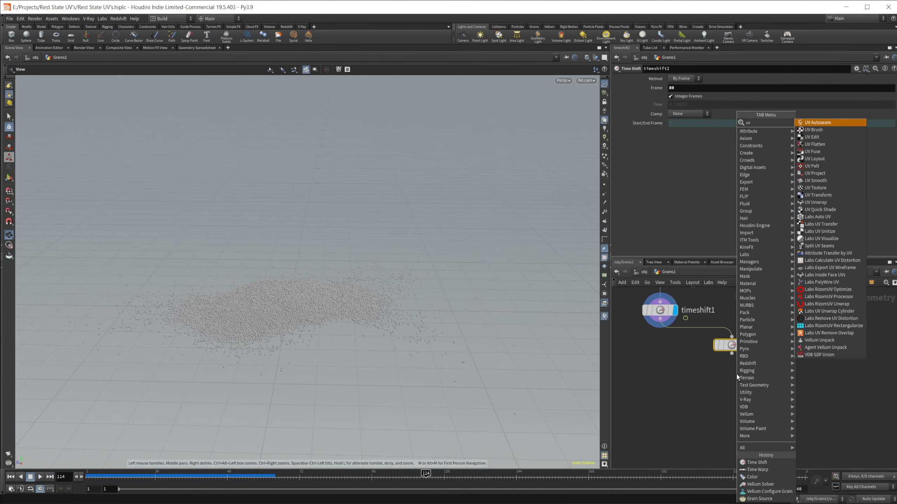
key("Return")
left_click(732, 380)
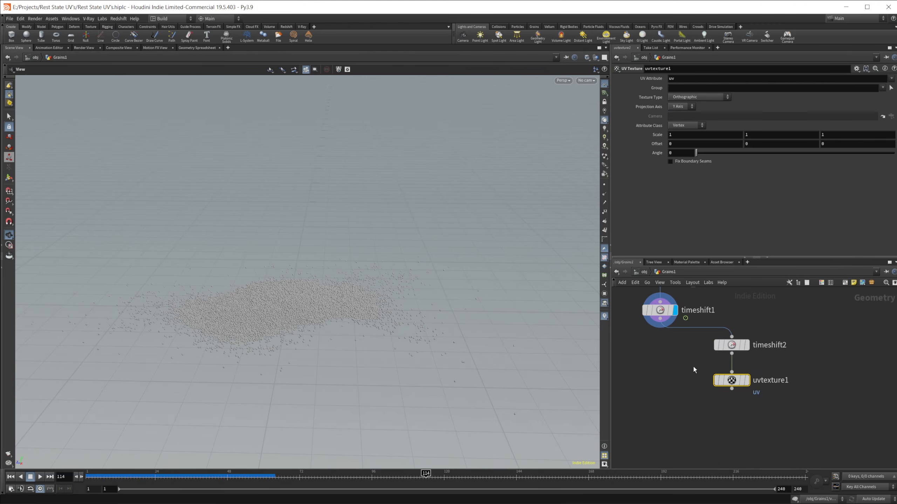
left_click(695, 96)
left_click(689, 97)
left_click(683, 107)
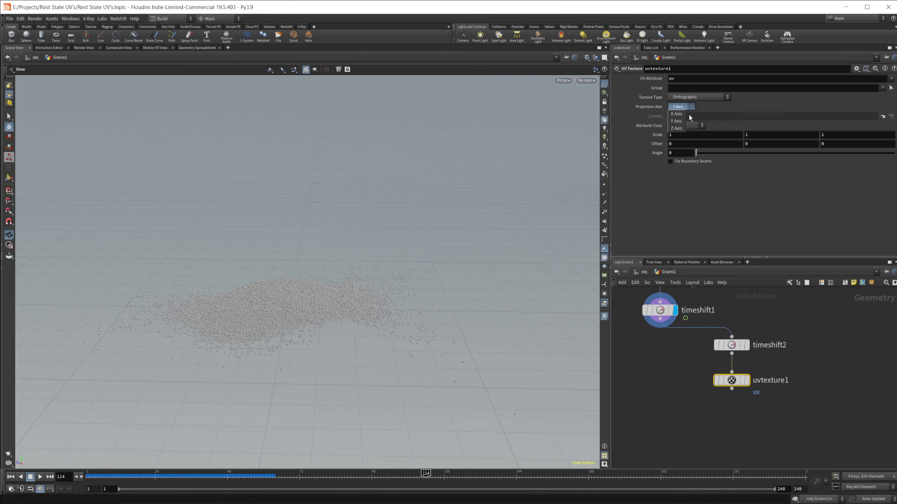
left_click(741, 102)
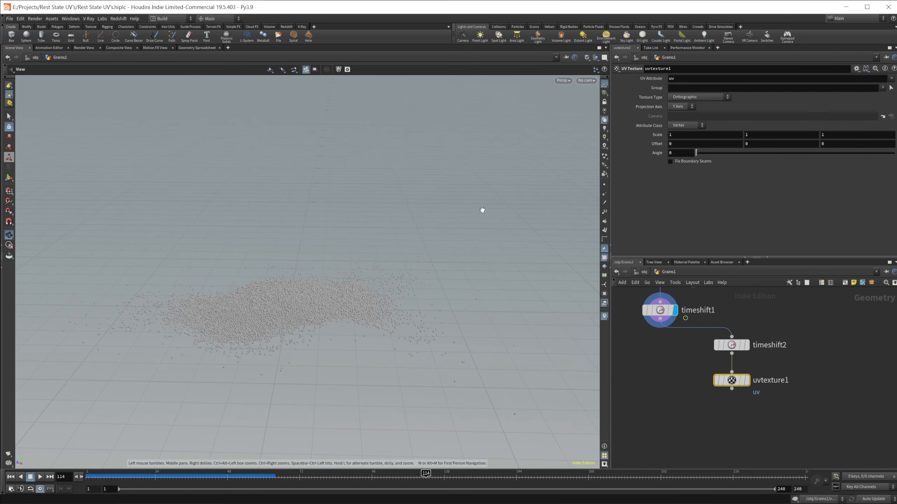
Step: Set uvtexture1's texture type to Perspective From Camera and choose Projection_Cam as its camera
left_click(711, 98)
left_click(702, 172)
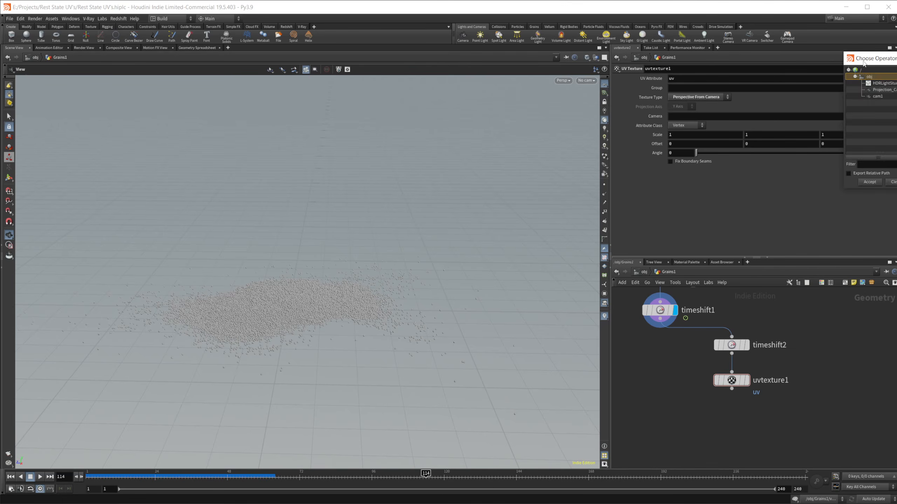
left_click(892, 117)
left_click(443, 141)
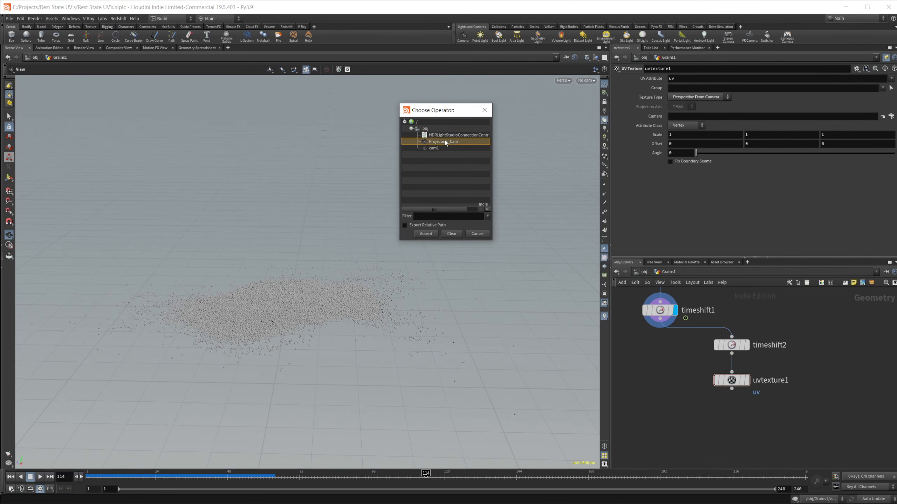
left_click(426, 233)
Step: Look through Projection_Cam in the viewport to view the grain pile from above
left_click(563, 81)
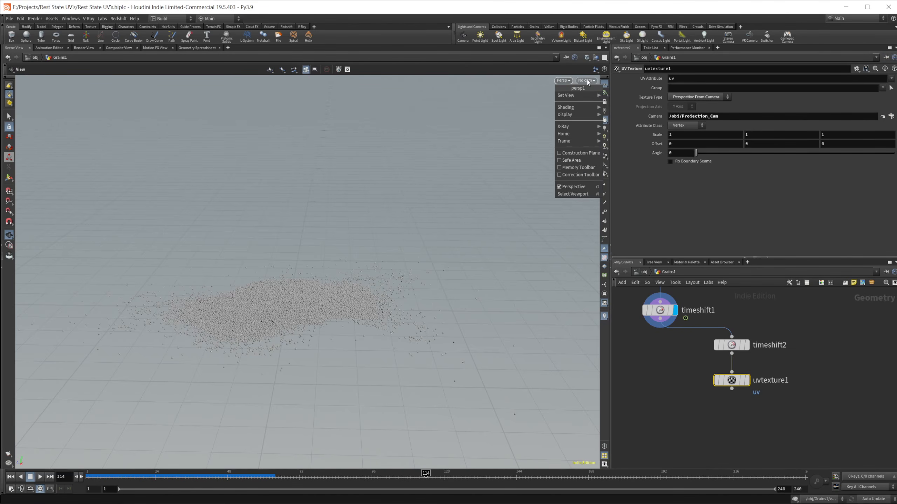
left_click(586, 80)
left_click(601, 114)
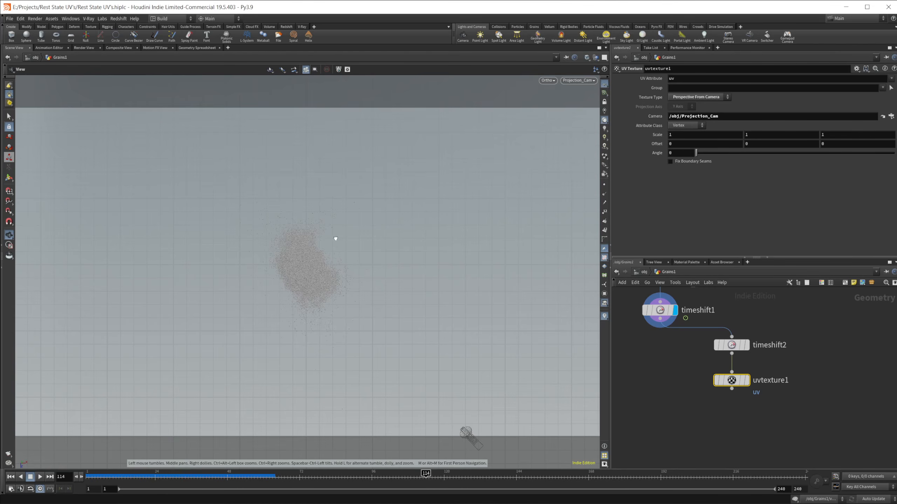
Step: Add an Attribute Transfer node to the network below uvtexture1
left_click_drag(334, 240, 292, 266)
right_click_drag(293, 266, 334, 243)
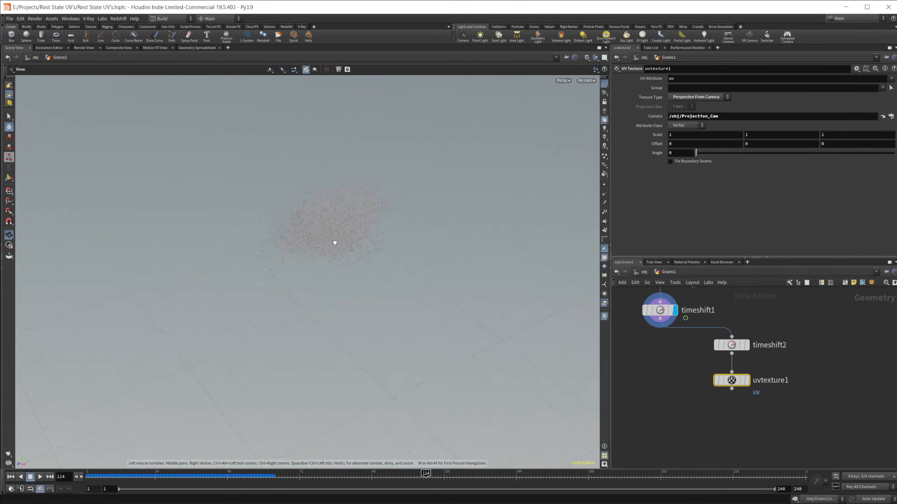
left_click_drag(342, 222, 254, 269)
right_click_drag(254, 268, 278, 263)
middle_click_drag(270, 236, 339, 244)
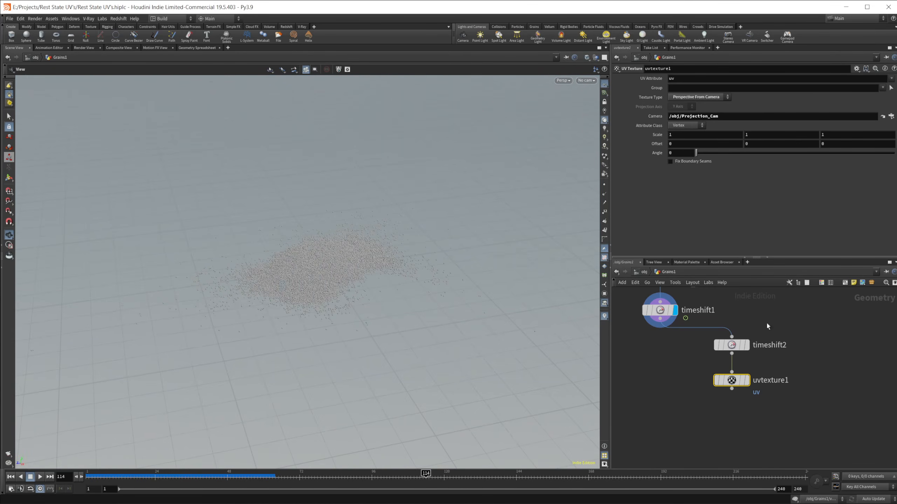
middle_click_drag(809, 393, 801, 317)
middle_click_drag(683, 374, 719, 369)
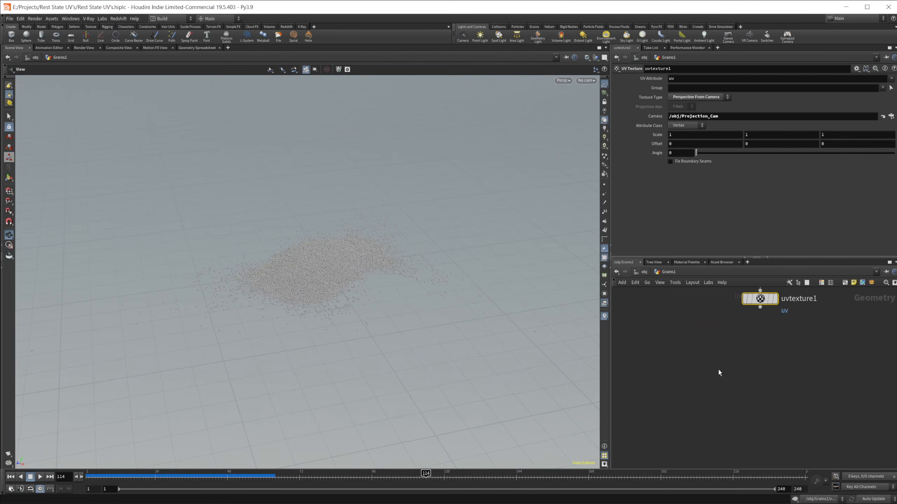
key("Tab")
type("time")
key("Return")
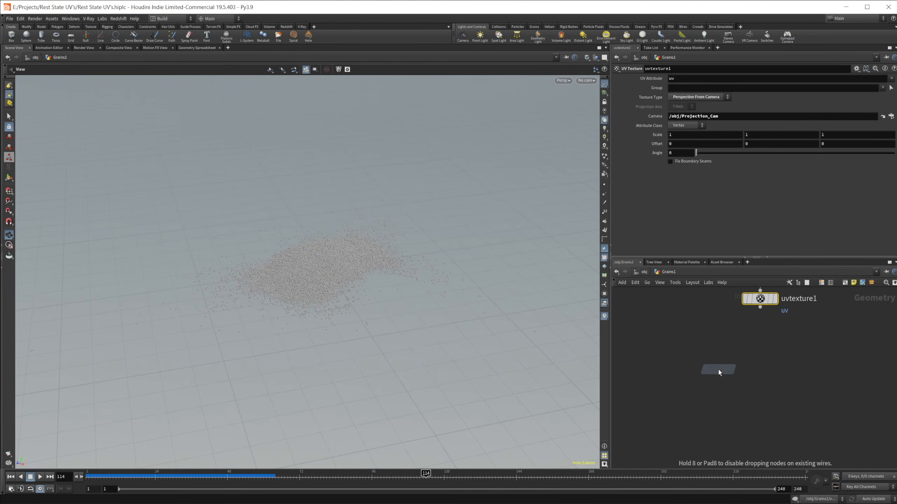
left_click(696, 341)
Step: Wire timeshift1 into attribtransfer1's first input and uvtexture1 into its second input, and display attribtransfer1
left_click(663, 328)
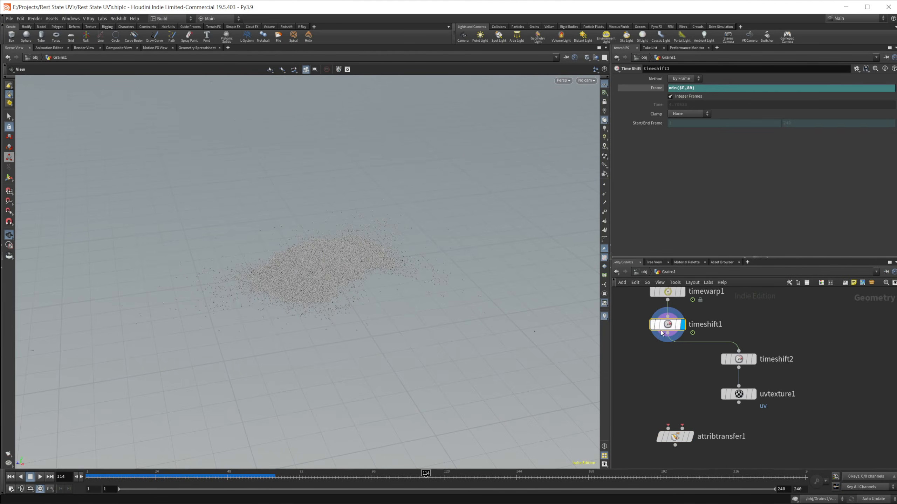
left_click_drag(668, 332, 668, 428)
middle_click_drag(730, 424, 724, 368)
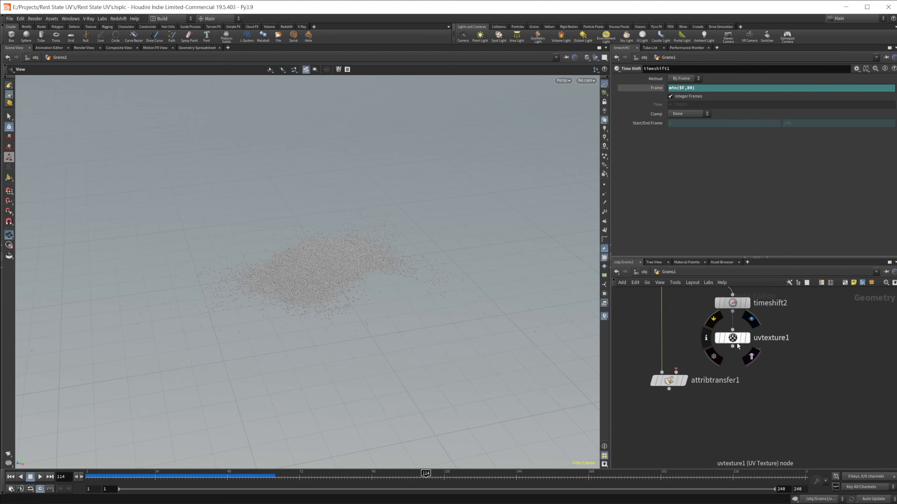
left_click_drag(732, 346, 676, 372)
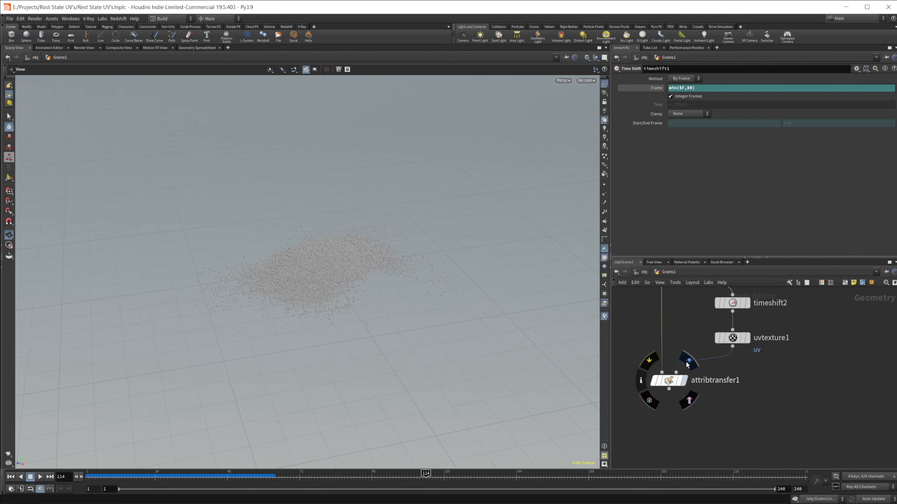
left_click(669, 381)
left_click(892, 145)
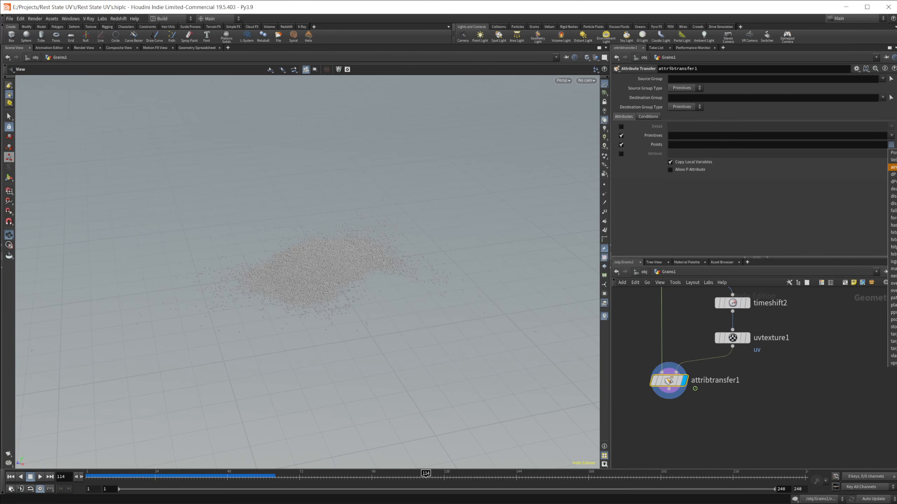
left_click(759, 362)
left_click(685, 371)
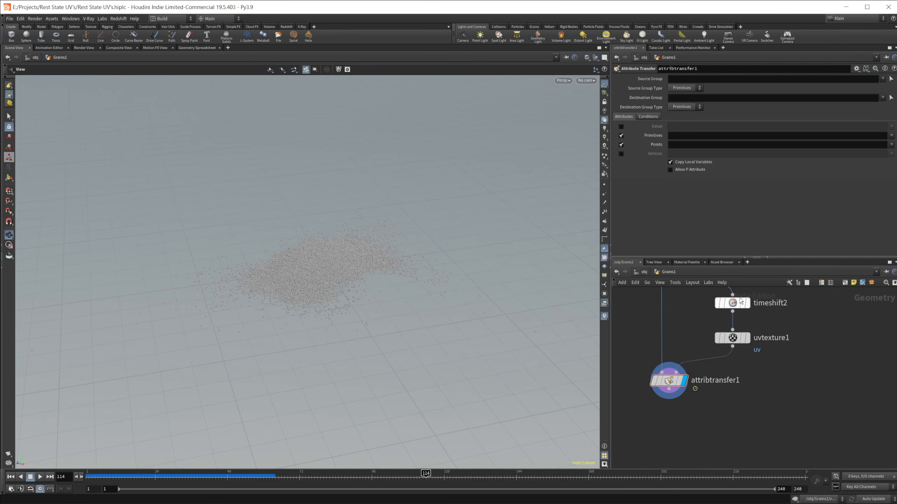
Step: Set uvtexture1's attribute class to Point
left_click(733, 338)
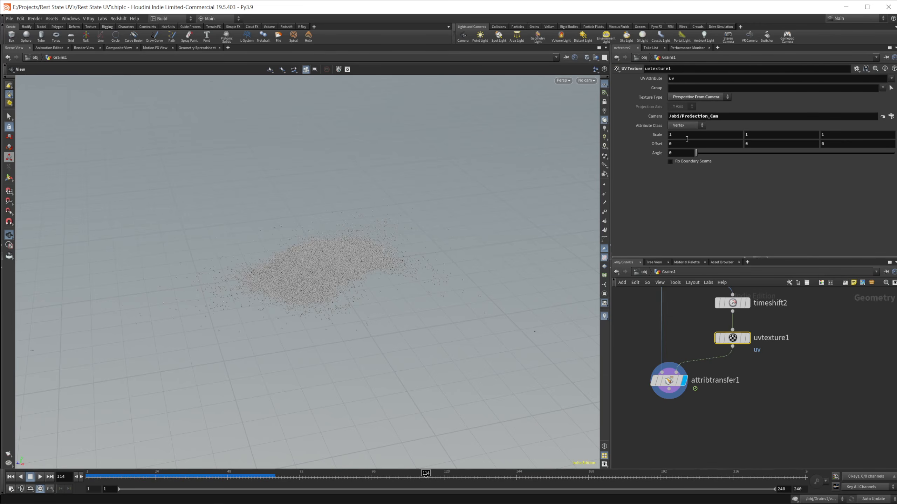
left_click(694, 127)
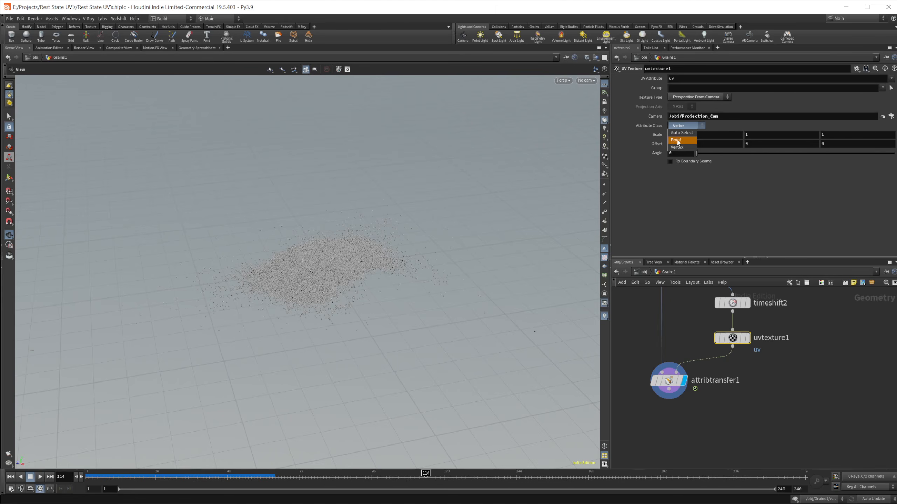
left_click(681, 141)
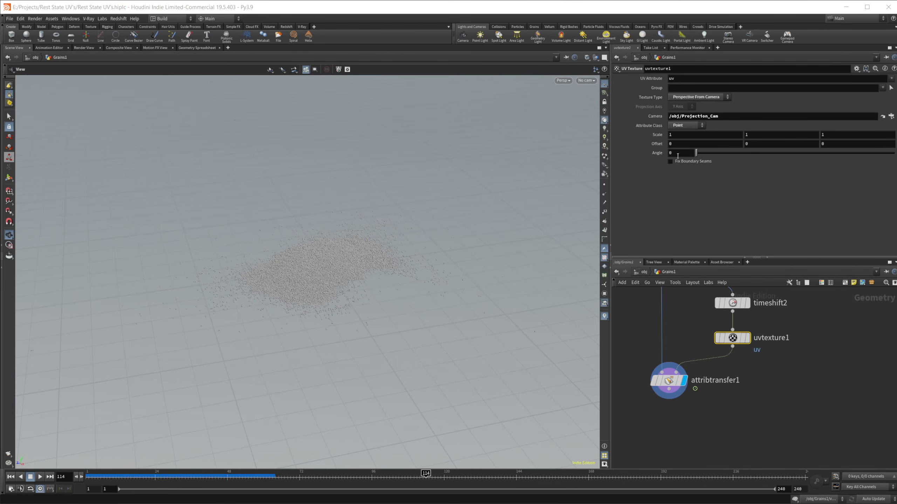
Step: Set attribtransfer1 to transfer the uv point attribute
left_click(680, 382)
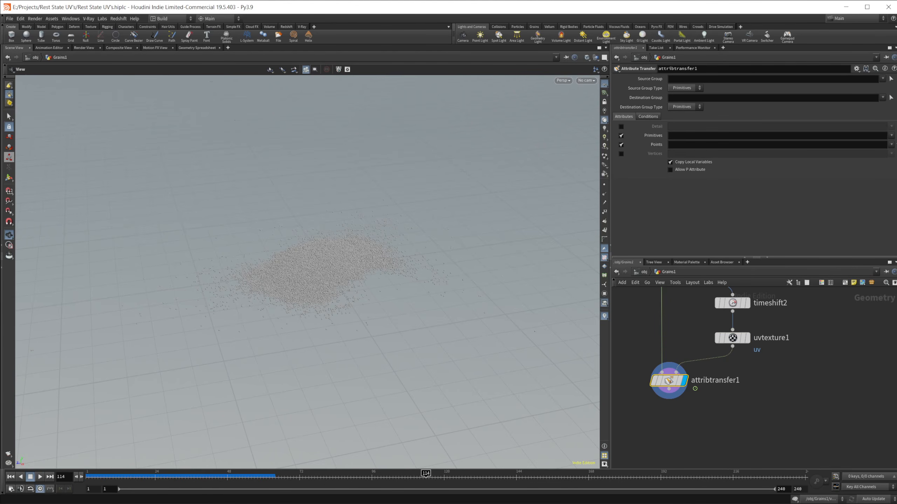
left_click(891, 144)
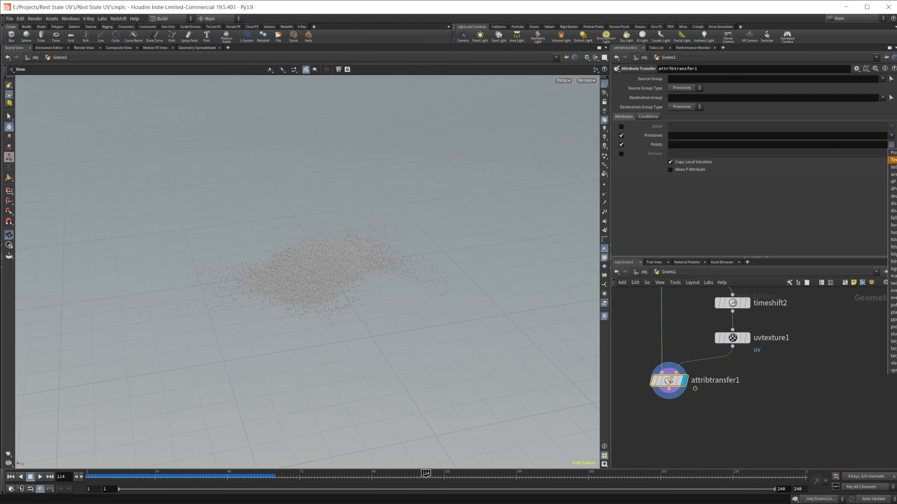
left_click(894, 160)
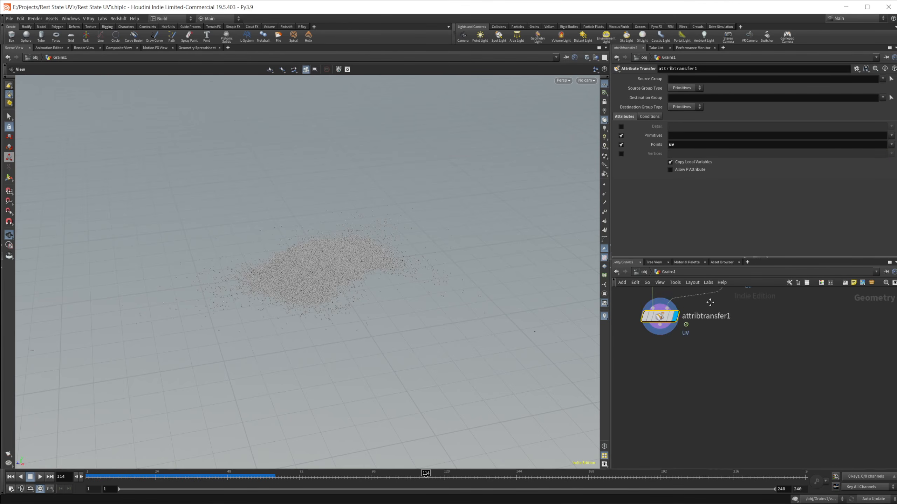
Step: Add an Attribute from Map node below attribtransfer1, connect it to that node's output and display it
key("Tab")
type("att fro")
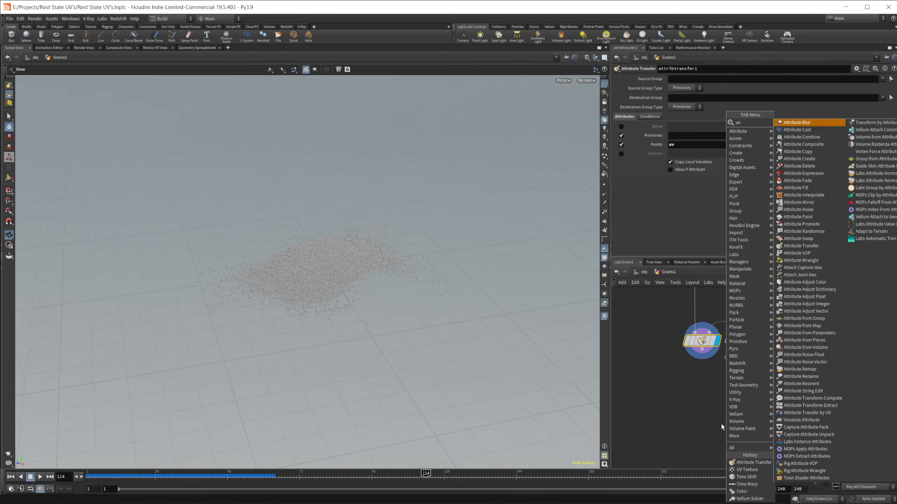
key("Return")
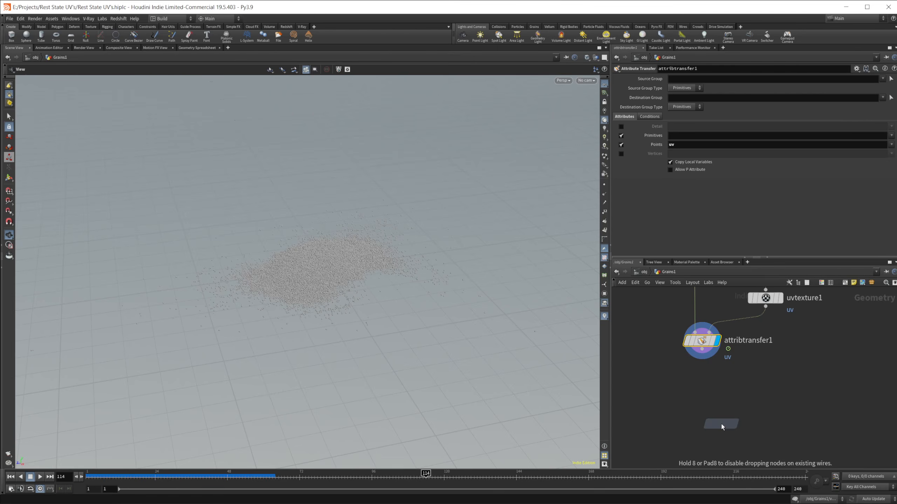
left_click(720, 407)
left_click_drag(703, 358, 702, 398)
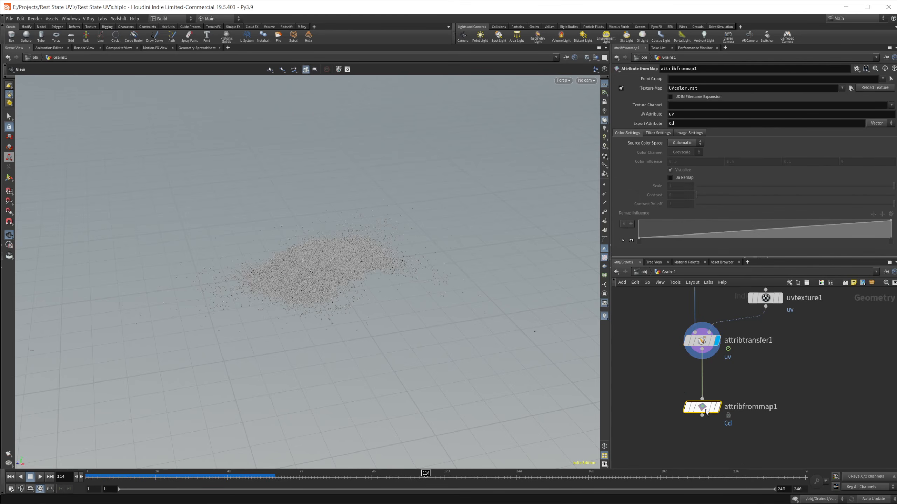
left_click(716, 408)
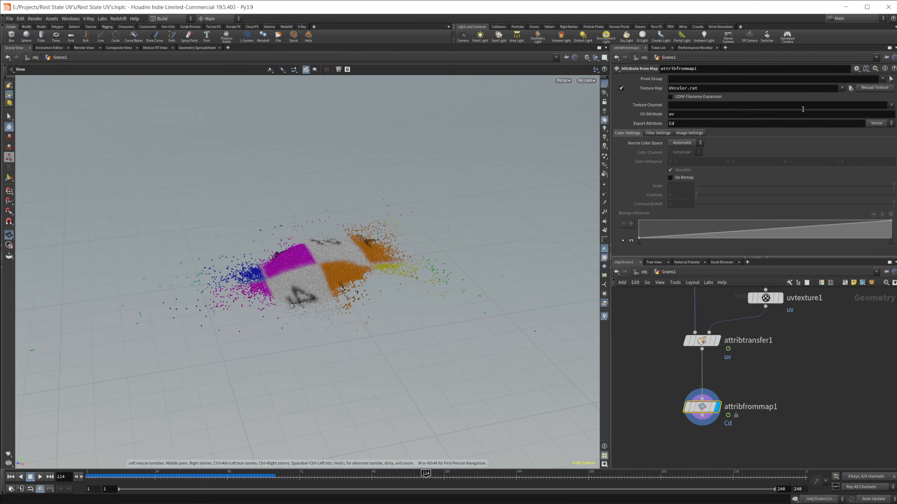
Step: Load Lerp Door.png from the Desktop folder as attribfrommap1's texture map, and set the image scale to 4.88 and rotation to -75.6
left_click(851, 88)
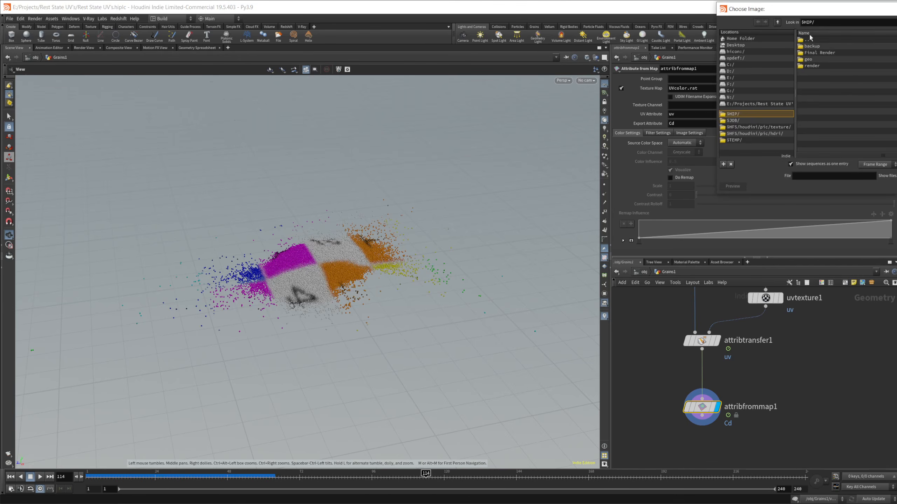
left_click(429, 138)
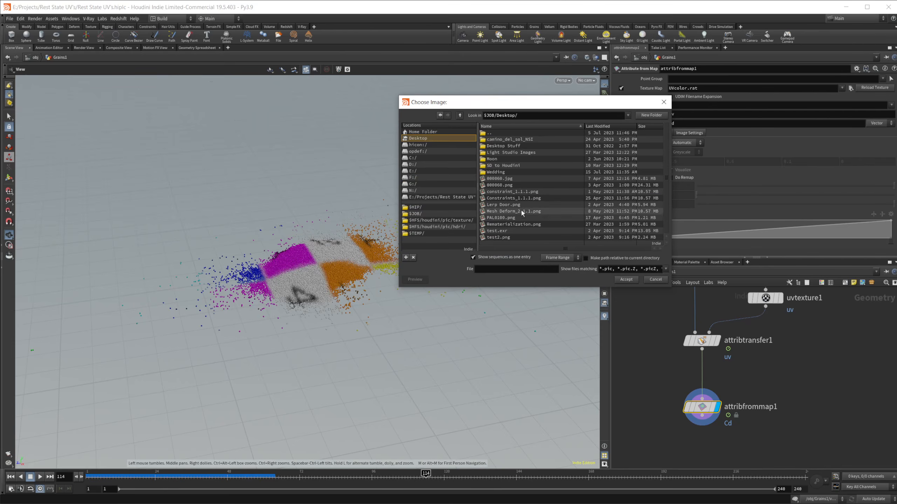
left_click(505, 205)
left_click(632, 278)
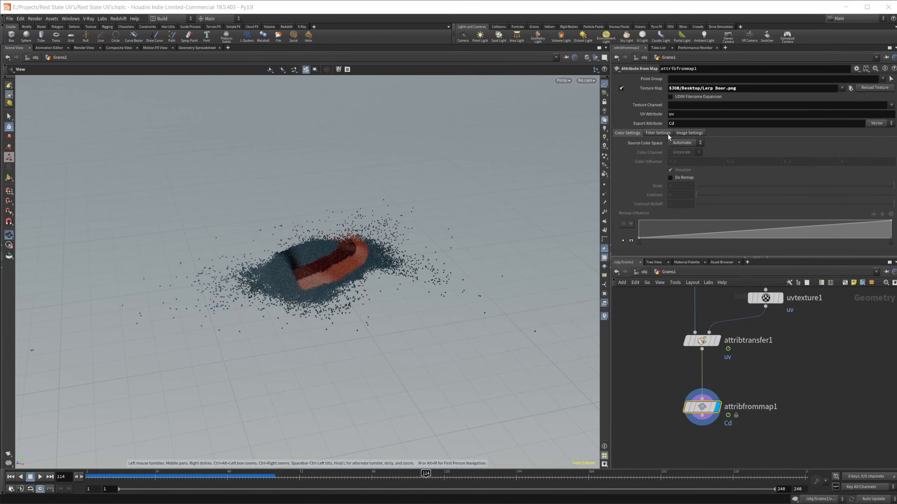
left_click(689, 133)
left_click_drag(716, 163, 754, 171)
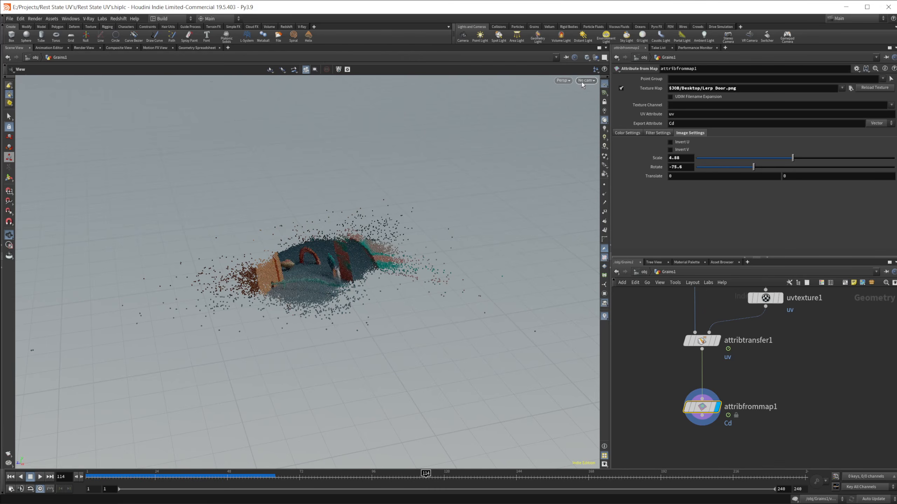
Step: Look through cam1 and compare the textured grains at frame 1 and frame 126
left_click(586, 80)
left_click(601, 121)
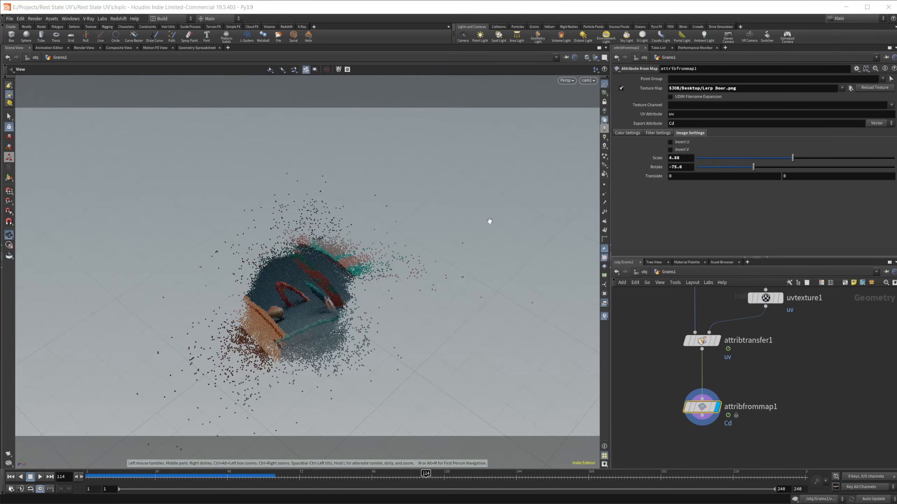
left_click(87, 476)
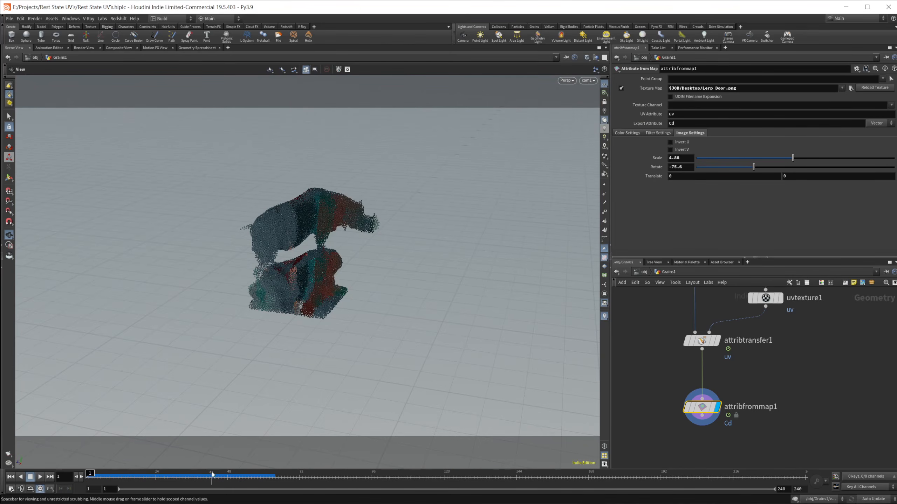
left_click(461, 475)
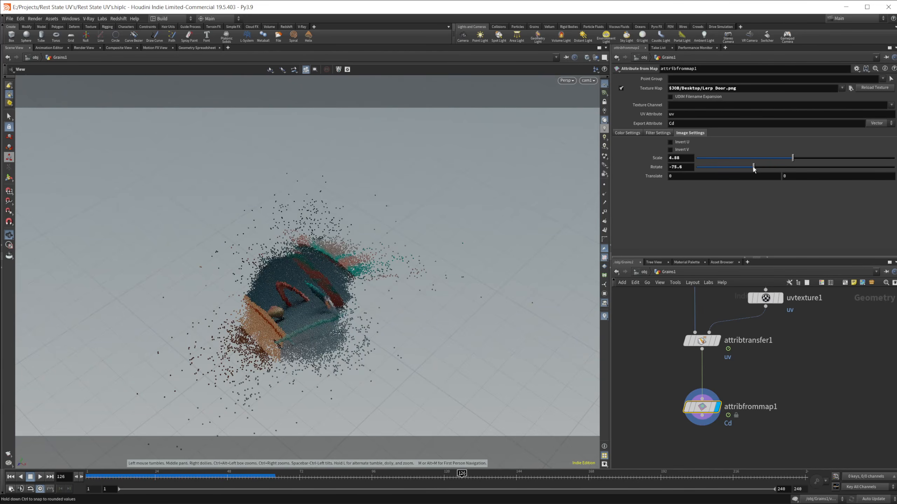
Step: Set attribfrommap1's image rotation to -40 and scale to 10, leaving the translation at 0
left_click_drag(753, 168, 894, 158)
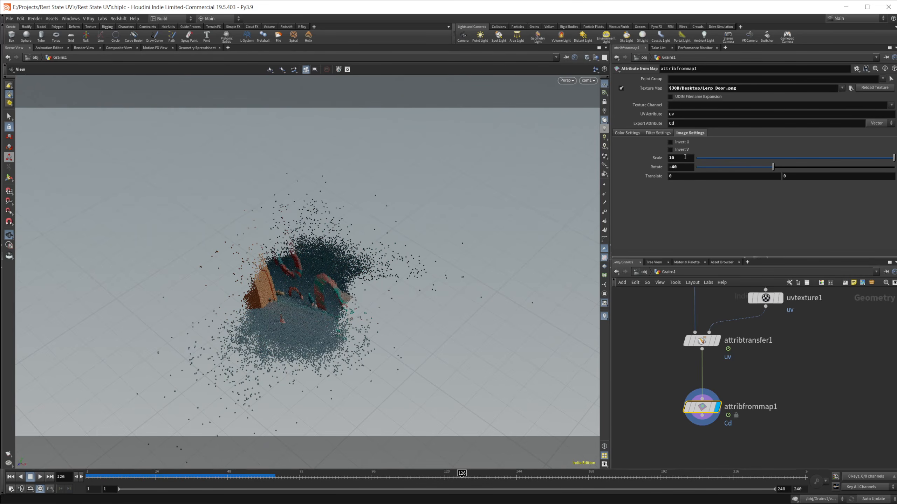
middle_click_drag(689, 158, 895, 163)
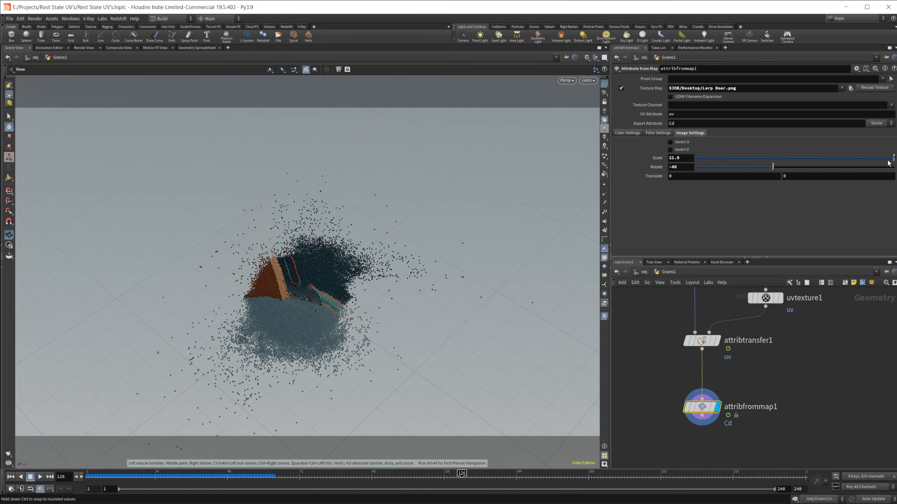
left_click_drag(889, 164, 894, 165)
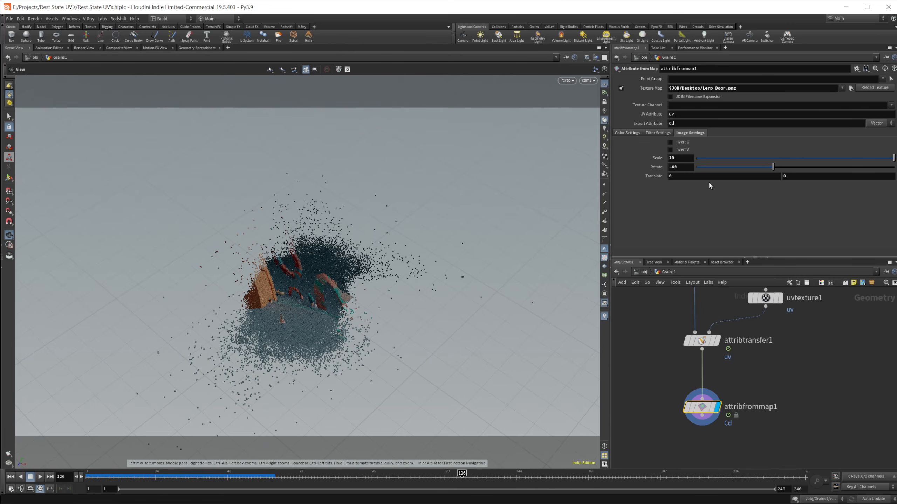
mouse_move(708, 178)
middle_mouse_down()
mouse_move(762, 174)
mouse_move(707, 178)
middle_mouse_up()
Step: Play the animation from frame 1 through cam1 to check the grains settling into the projected image
left_click_drag(307, 477, 88, 479)
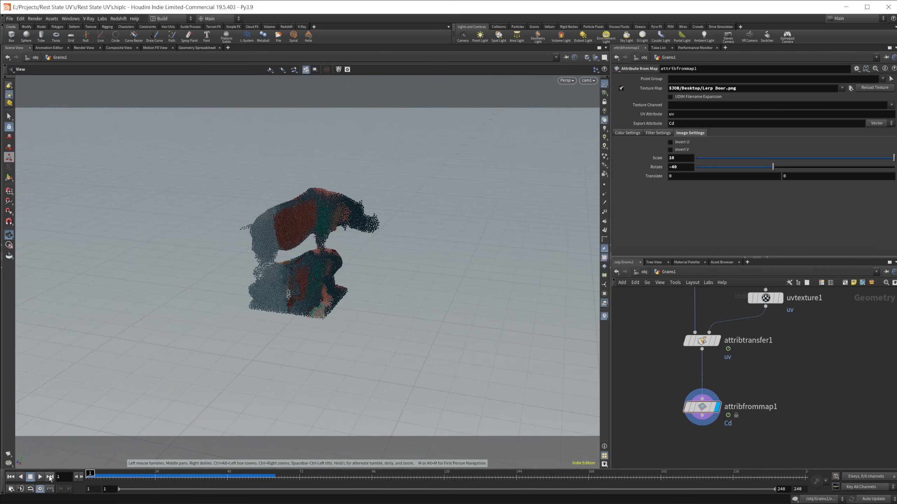
left_click(40, 477)
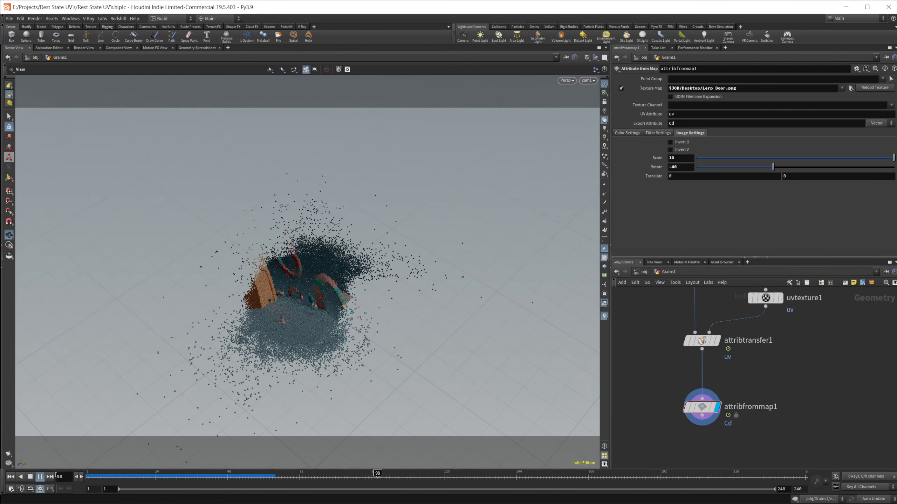
left_click(30, 476)
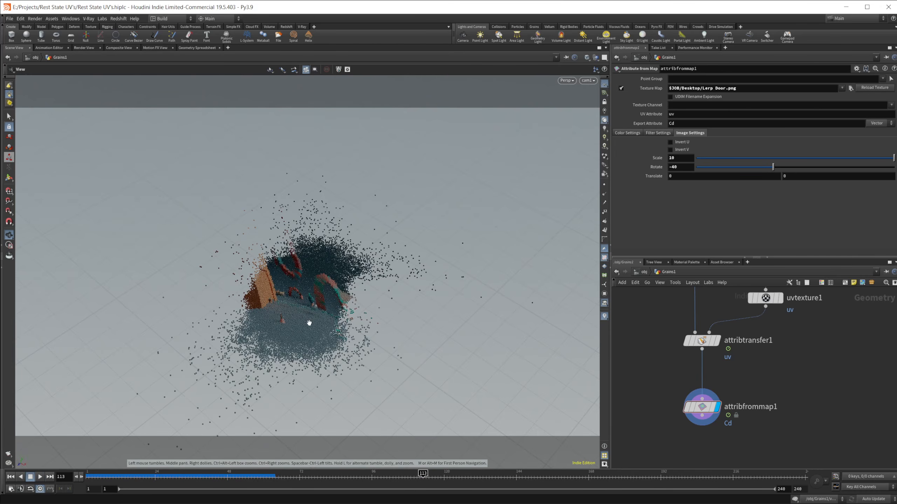